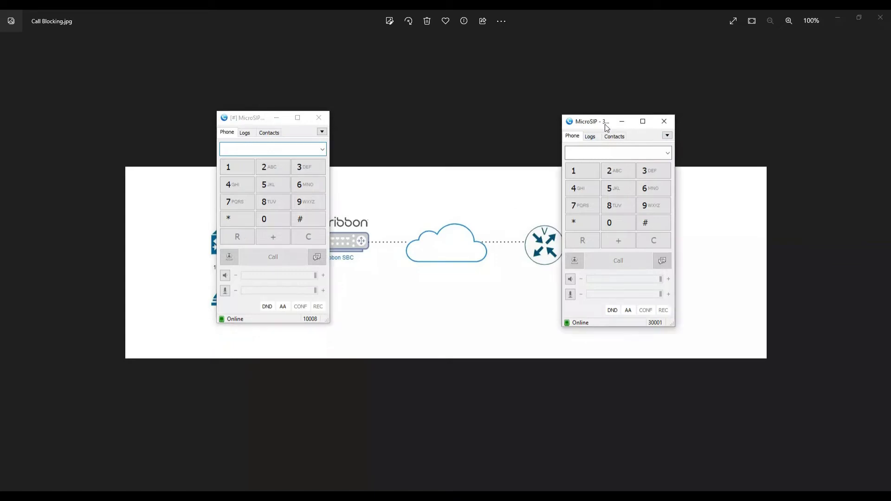
Move both softphones aside and make a test call from 10008 to 30001, answered then ended.
{"action": "left_click_drag", "start_coordinate": [605, 124], "coordinate": [785, 149]}
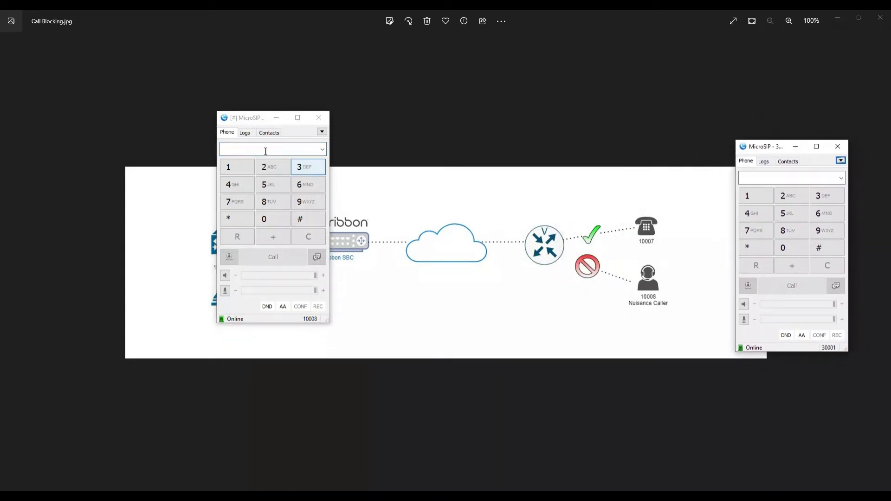
{"action": "left_click_drag", "start_coordinate": [259, 118], "coordinate": [114, 136]}
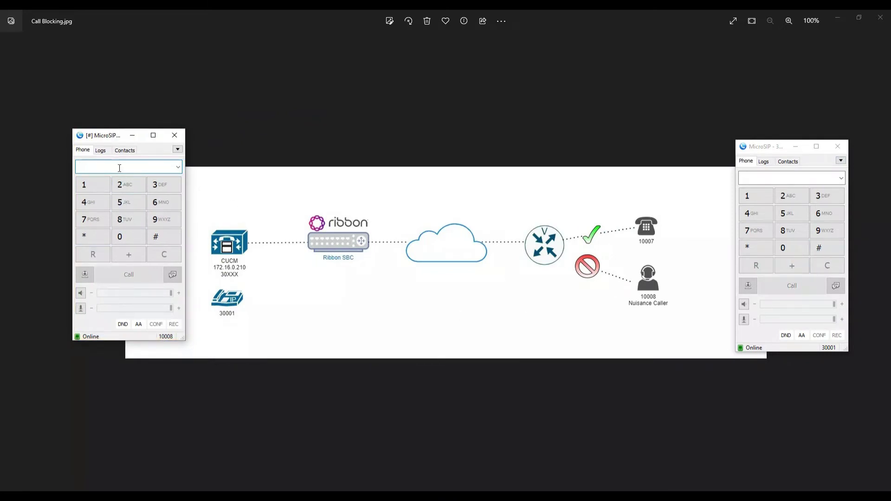
{"action": "type", "text": "30001"}
{"action": "key", "text": "Return"}
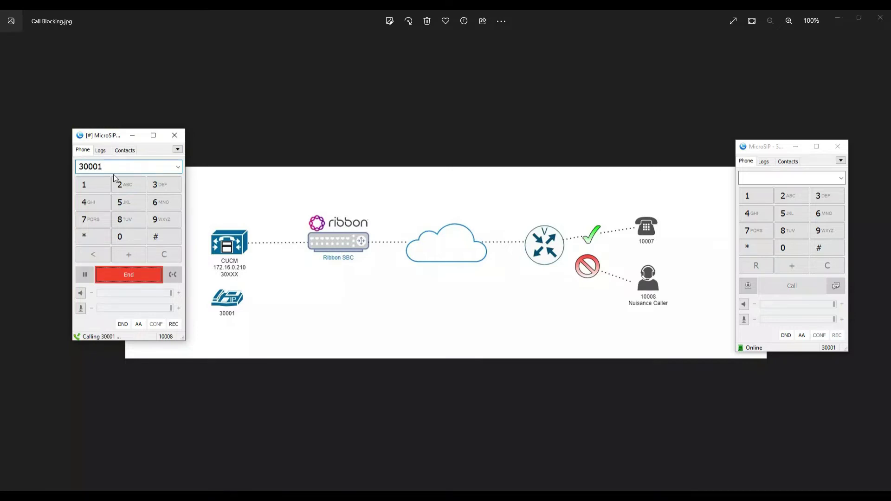
{"action": "left_click", "coordinate": [442, 308]}
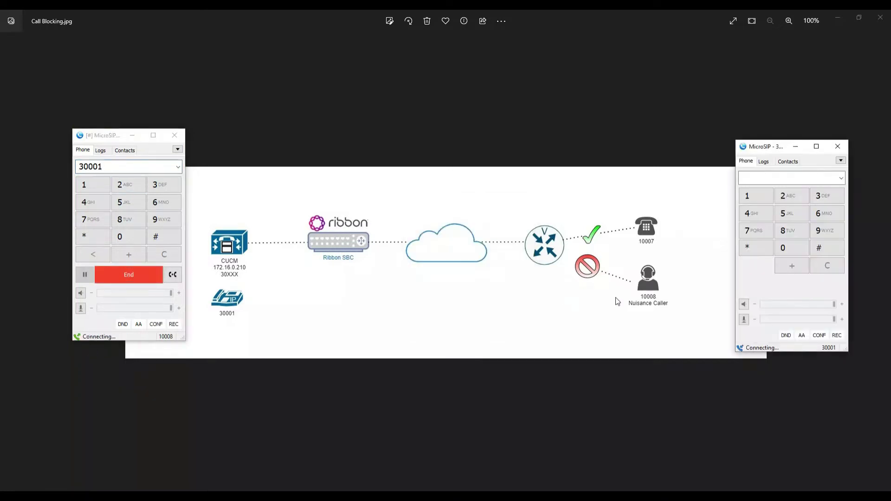
{"action": "left_click", "coordinate": [776, 295]}
{"action": "left_click", "coordinate": [571, 305]}
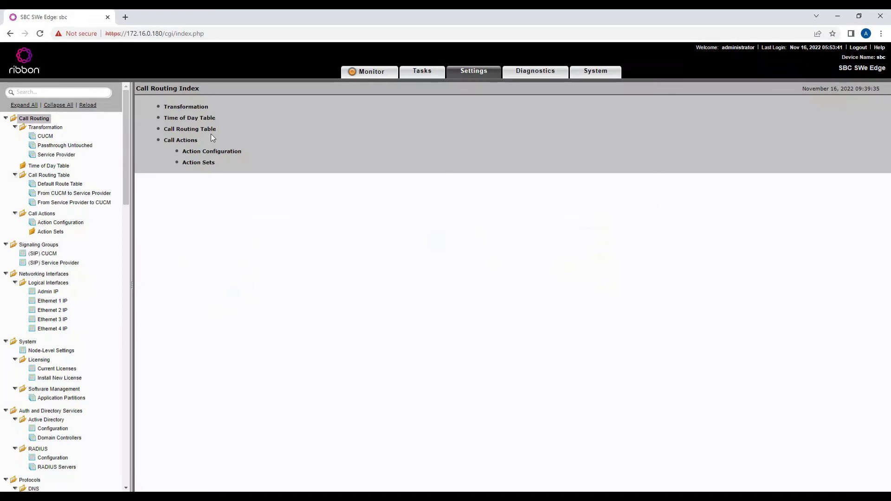
Add a transformation table with the description 'Call Blocking'.
{"action": "left_click", "coordinate": [62, 129]}
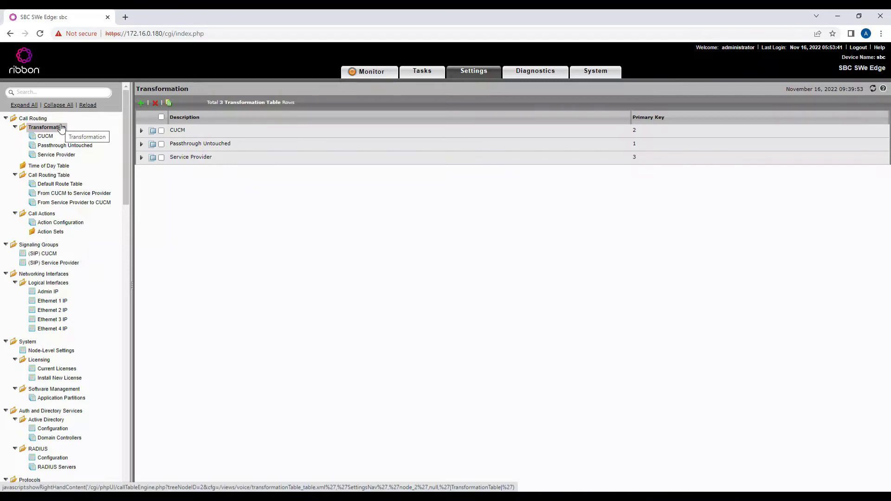
{"action": "left_click", "coordinate": [140, 104]}
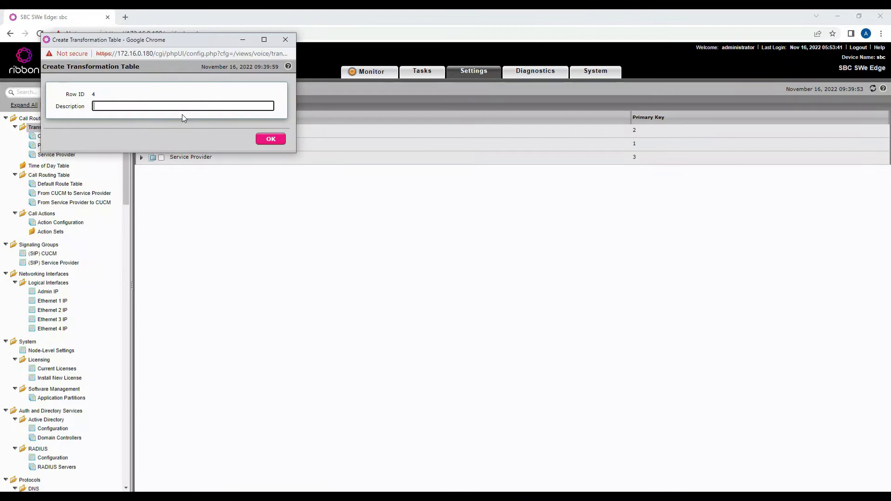
{"action": "type", "text": "Call Blocking"}
{"action": "left_click", "coordinate": [269, 139]}
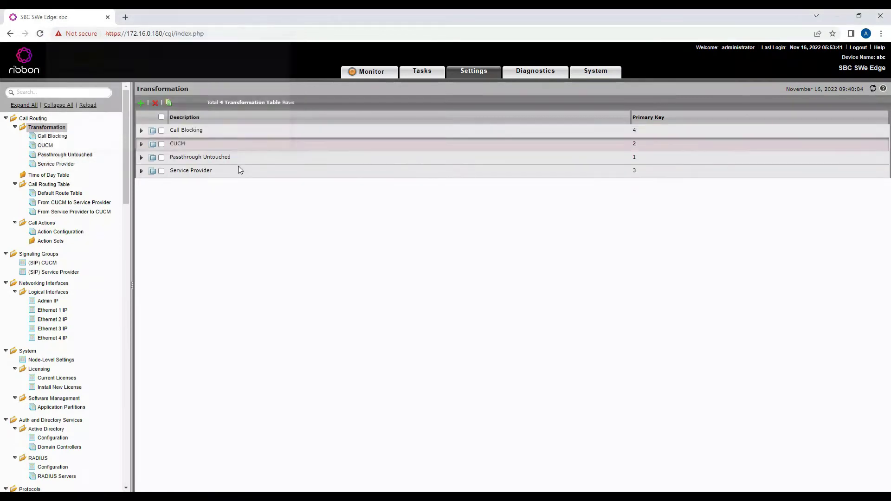
Add an entry to the Call Blocking table matching Calling Address/Number 10008.
{"action": "left_click", "coordinate": [62, 165]}
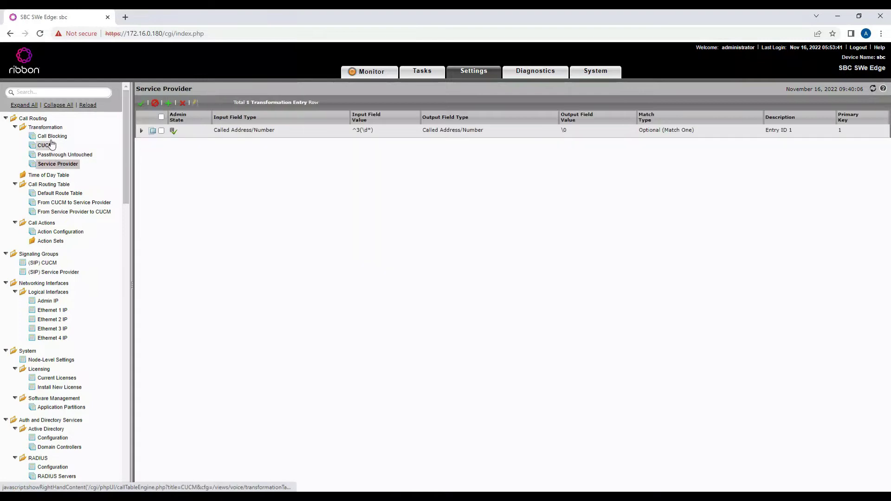
{"action": "left_click", "coordinate": [52, 136]}
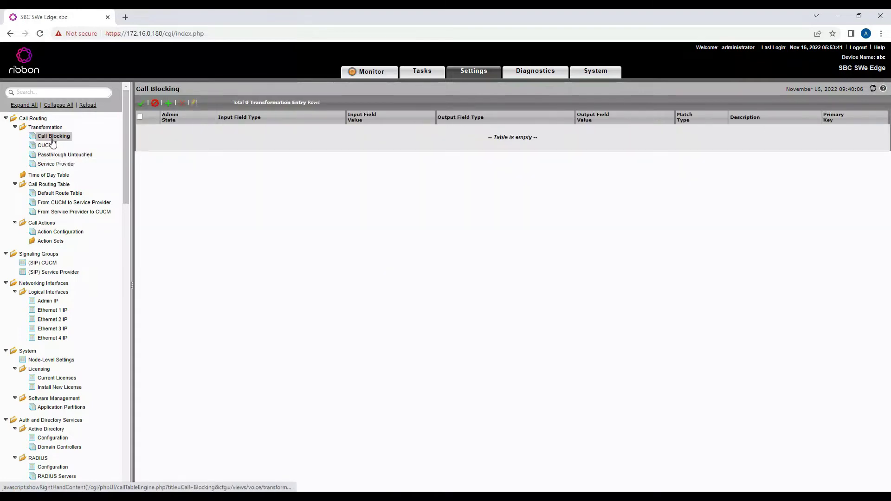
{"action": "left_click", "coordinate": [167, 103]}
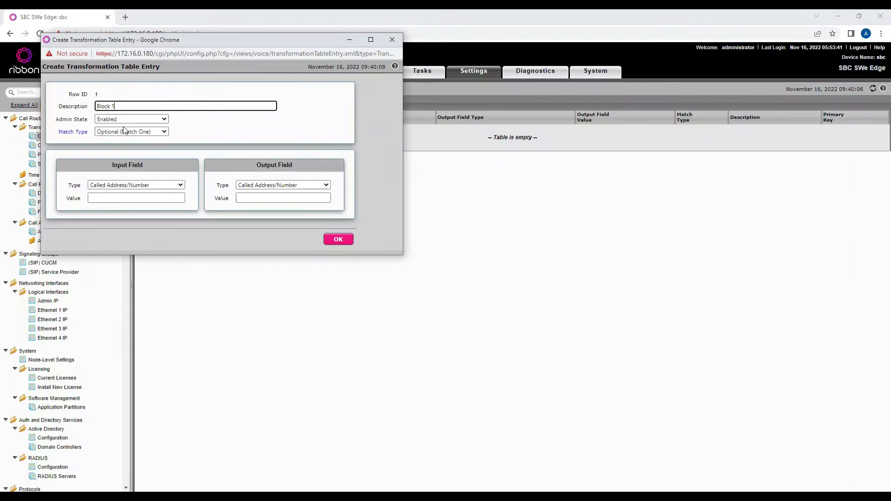
{"action": "left_click", "coordinate": [125, 185]}
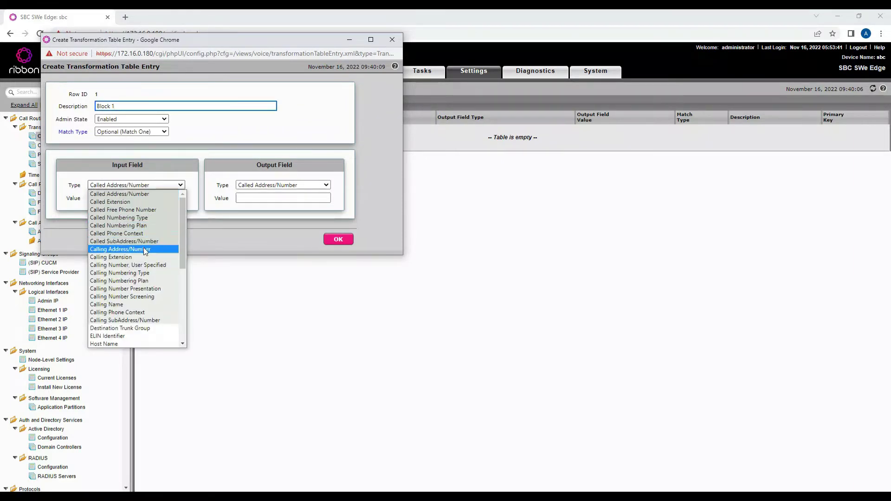
{"action": "left_click", "coordinate": [144, 249]}
{"action": "left_click", "coordinate": [132, 200]}
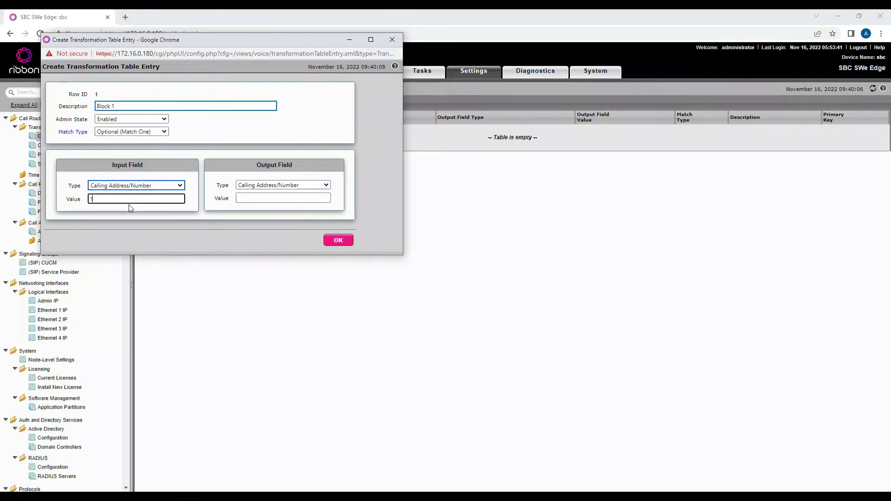
{"action": "type", "text": "10008"}
Set the entry's output to User Value 1 with value BLOCK and save it as Block 1.
{"action": "left_click", "coordinate": [281, 185]}
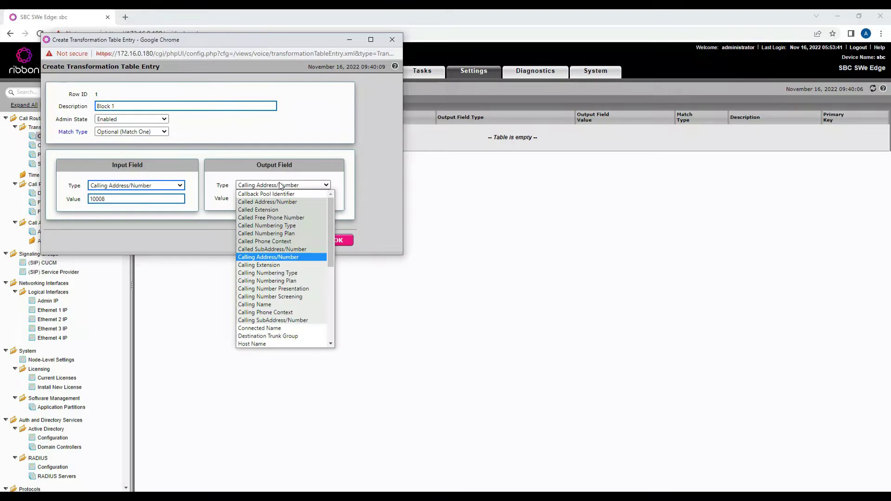
{"action": "left_click", "coordinate": [282, 185]}
{"action": "left_click", "coordinate": [296, 198]}
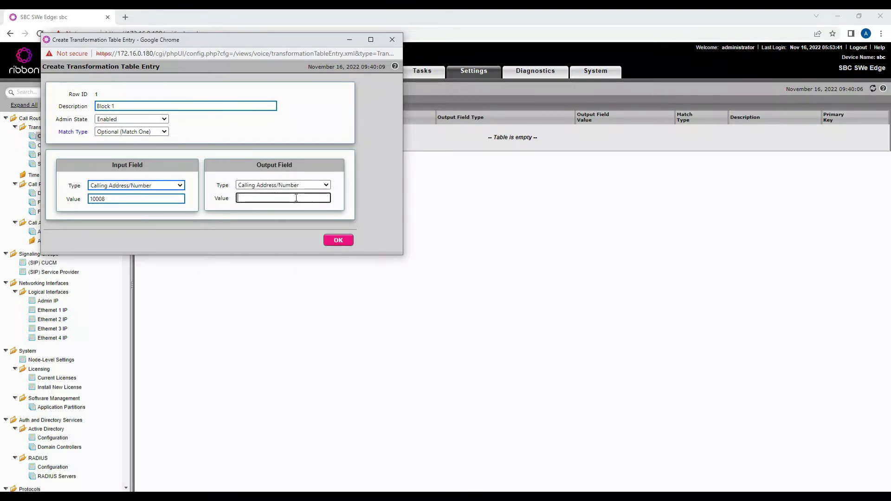
{"action": "left_click", "coordinate": [306, 185]}
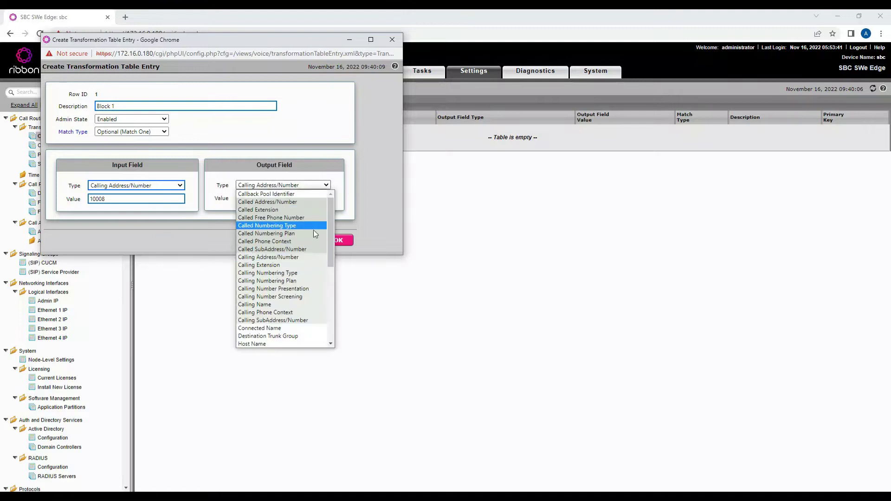
{"action": "scroll", "coordinate": [311, 290], "scroll_direction": "down", "scroll_amount": 4}
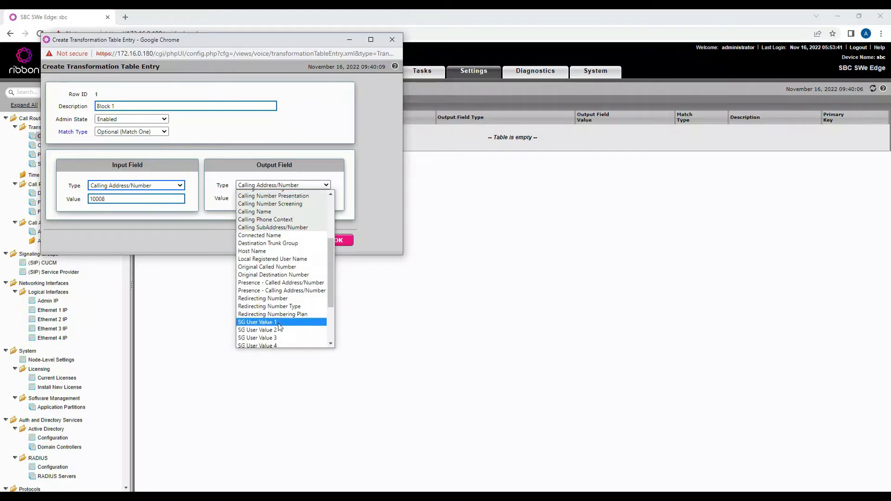
{"action": "scroll", "coordinate": [279, 326], "scroll_direction": "down", "scroll_amount": 2}
{"action": "left_click", "coordinate": [278, 310]}
{"action": "left_click", "coordinate": [264, 199]}
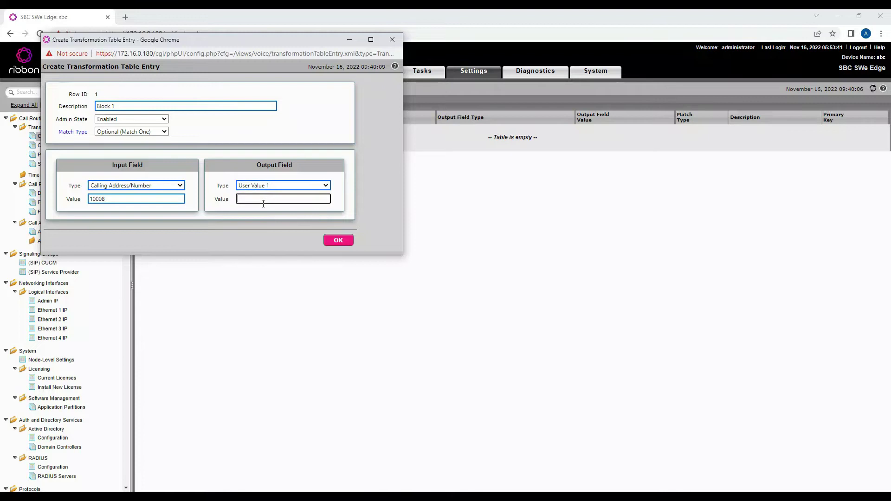
{"action": "type", "text": "BLOCK"}
{"action": "left_click", "coordinate": [329, 241]}
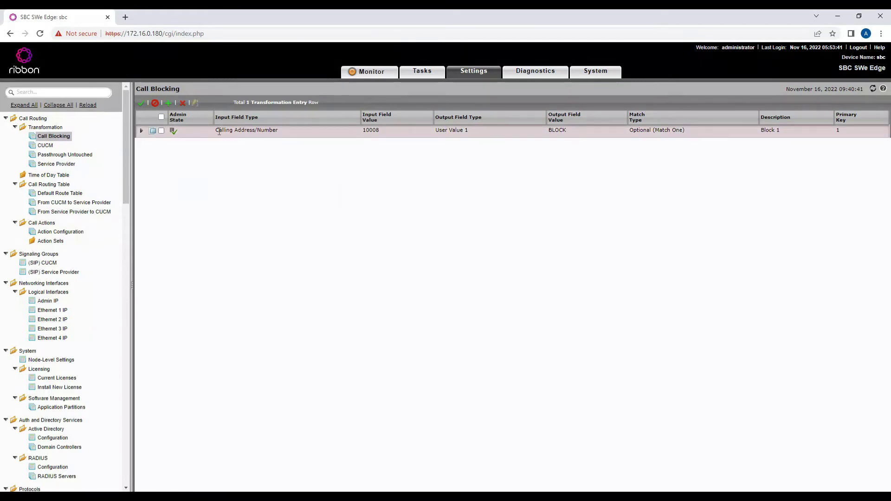
Highlight Block 1's Calling Address/Number, User Value 1 and BLOCK values, then show the From Service Provider to CUCM routes.
{"action": "left_click_drag", "start_coordinate": [219, 133], "coordinate": [281, 134]}
{"action": "double_click", "coordinate": [437, 133]}
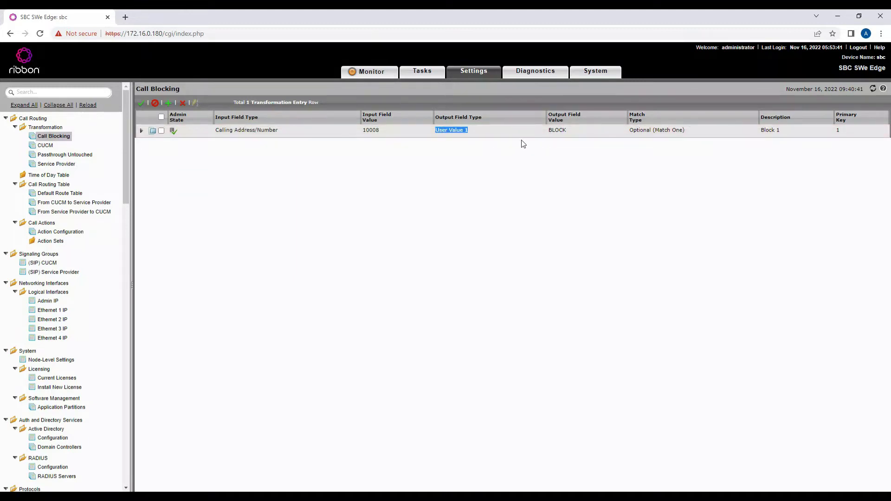
{"action": "left_click_drag", "start_coordinate": [549, 130], "coordinate": [568, 131]}
{"action": "left_click", "coordinate": [100, 212]}
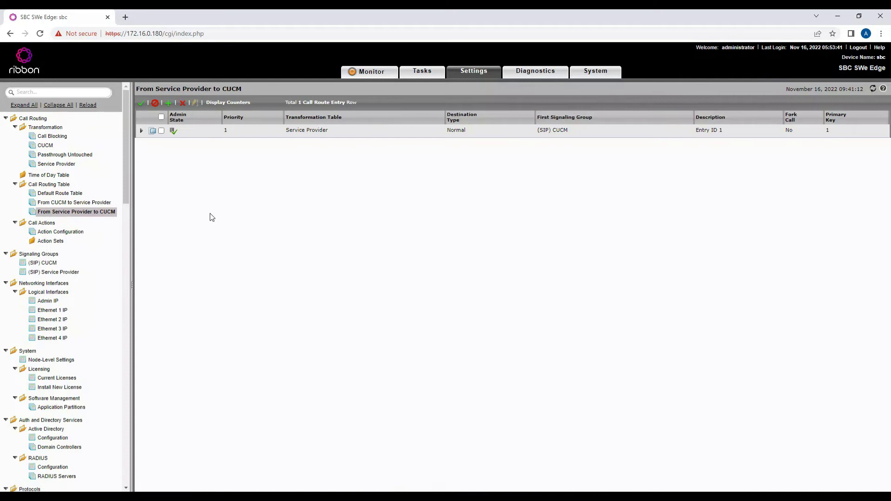
Start a new call routing entry that uses the Call Blocking transformation table.
{"action": "left_click", "coordinate": [168, 103]}
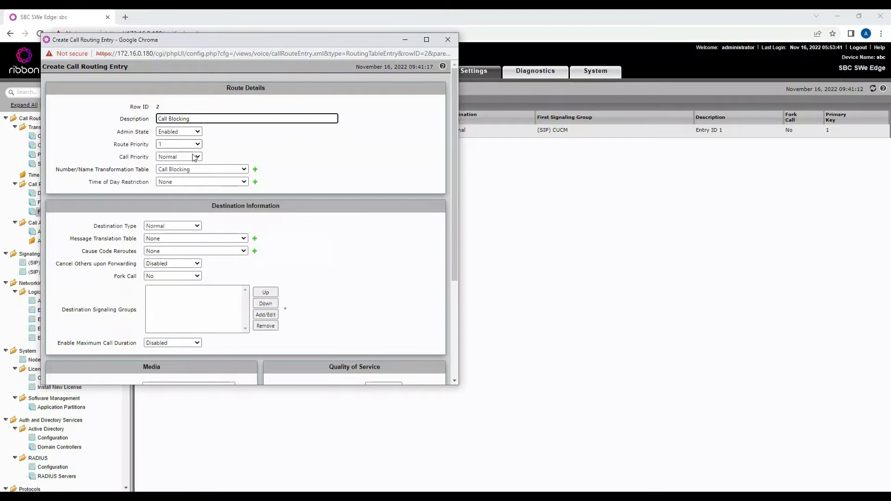
{"action": "left_click", "coordinate": [201, 169]}
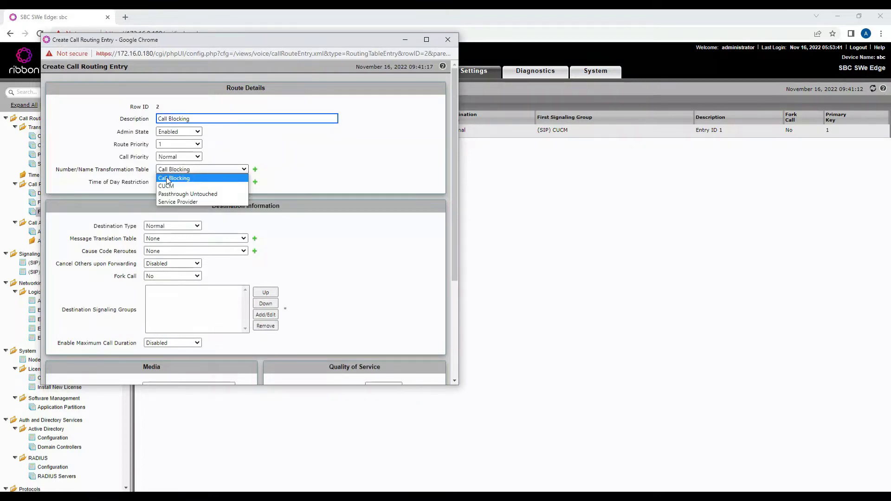
{"action": "left_click_drag", "start_coordinate": [203, 37], "coordinate": [315, 46]}
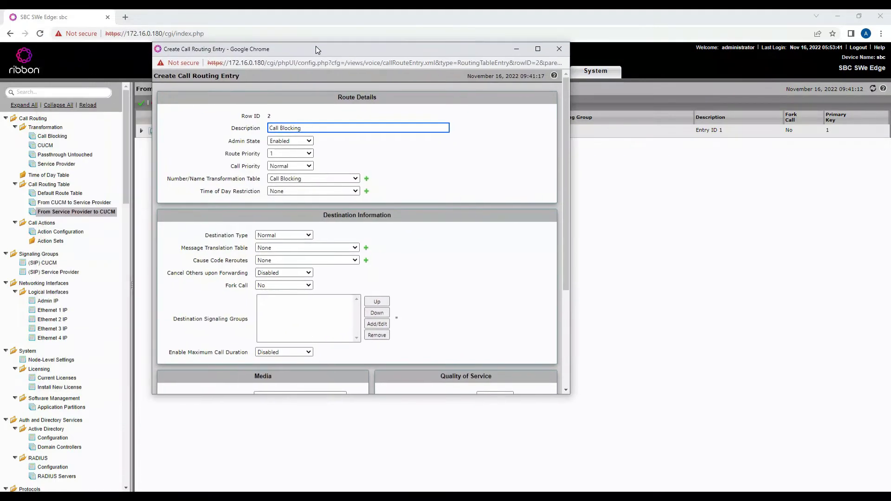
{"action": "left_click_drag", "start_coordinate": [173, 179], "coordinate": [252, 179]}
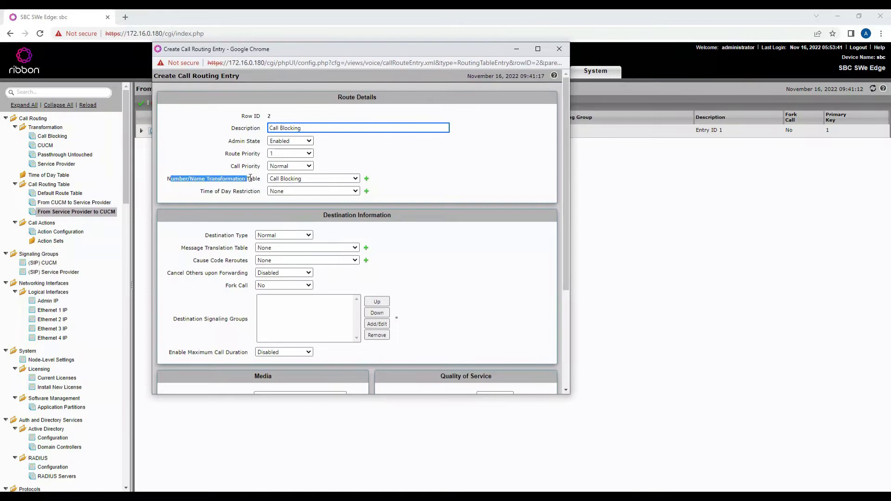
{"action": "left_click", "coordinate": [290, 178]}
{"action": "left_click", "coordinate": [290, 182]}
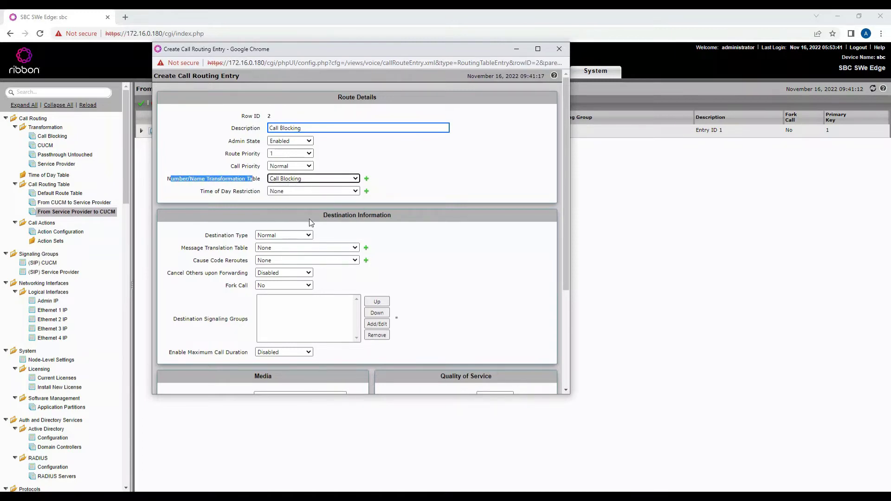
Make the route Deny calls with Q.850 cause 1: Unallocated Number and save it.
{"action": "left_click", "coordinate": [288, 236]}
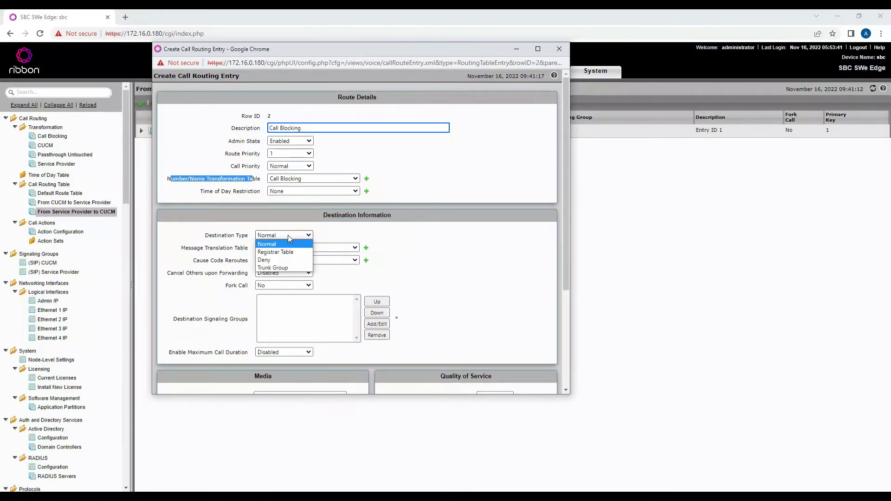
{"action": "left_click", "coordinate": [291, 259]}
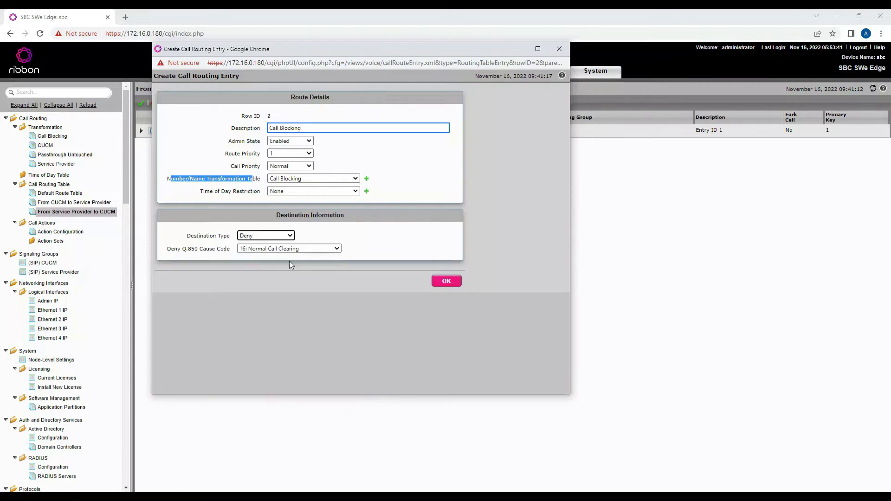
{"action": "left_click", "coordinate": [324, 253]}
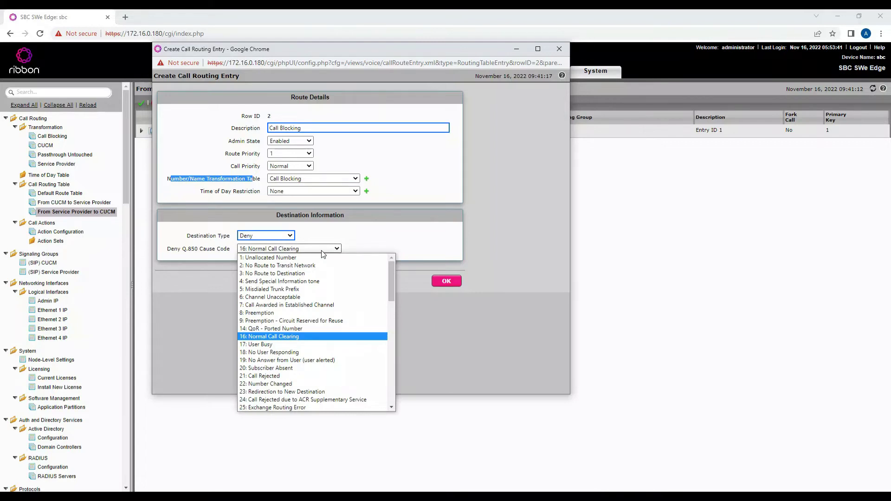
{"action": "left_click", "coordinate": [316, 258]}
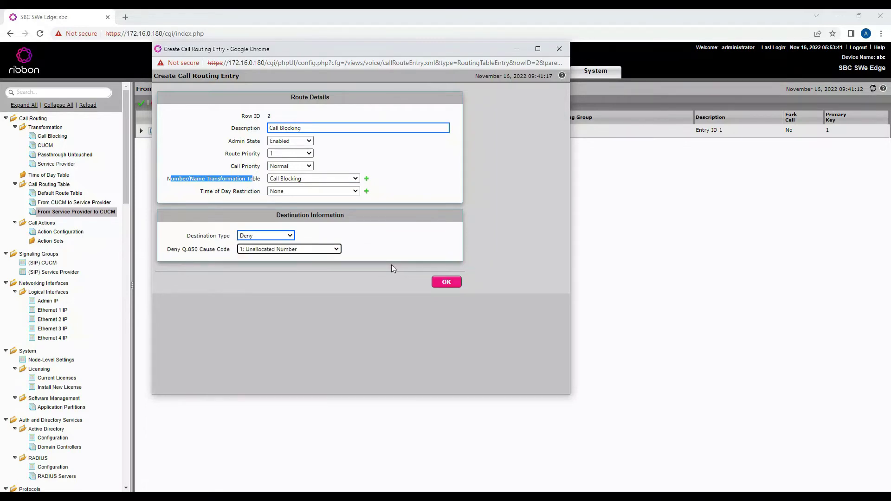
{"action": "left_click", "coordinate": [394, 200]}
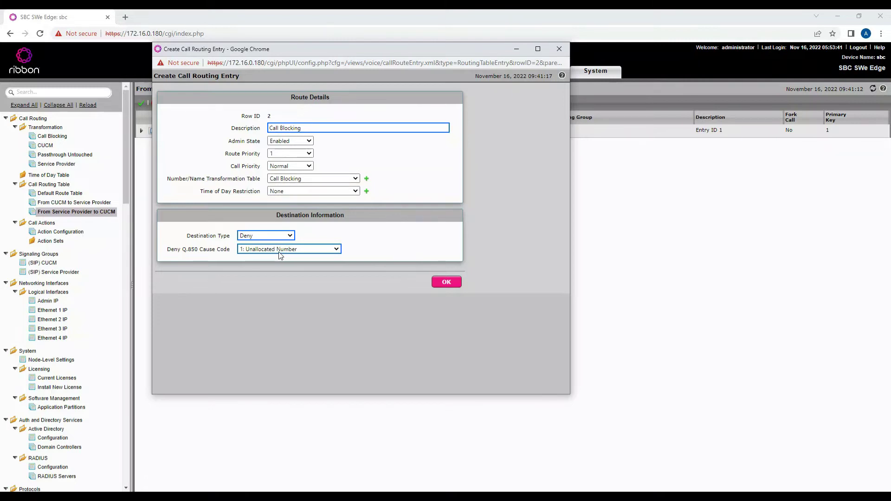
{"action": "left_click", "coordinate": [447, 282]}
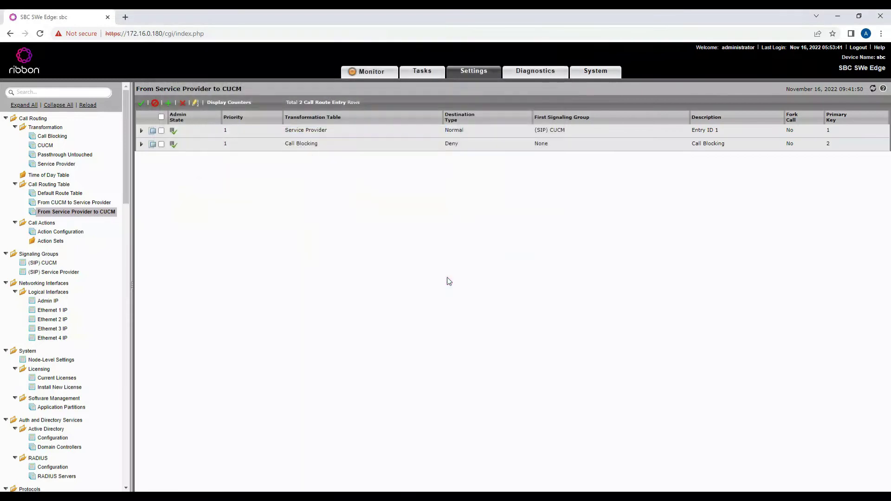
Resequence the routes so Call Blocking comes before the Service Provider entry.
{"action": "left_click", "coordinate": [161, 145]}
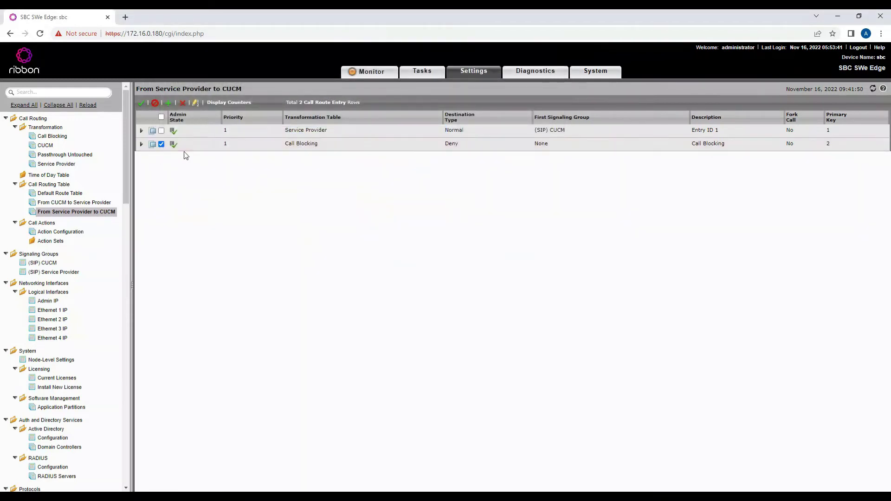
{"action": "left_click", "coordinate": [195, 103]}
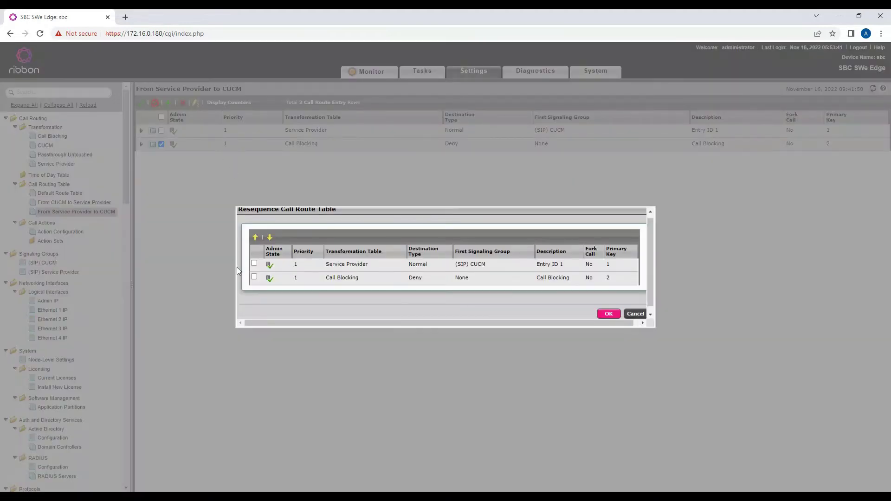
{"action": "left_click", "coordinate": [254, 277]}
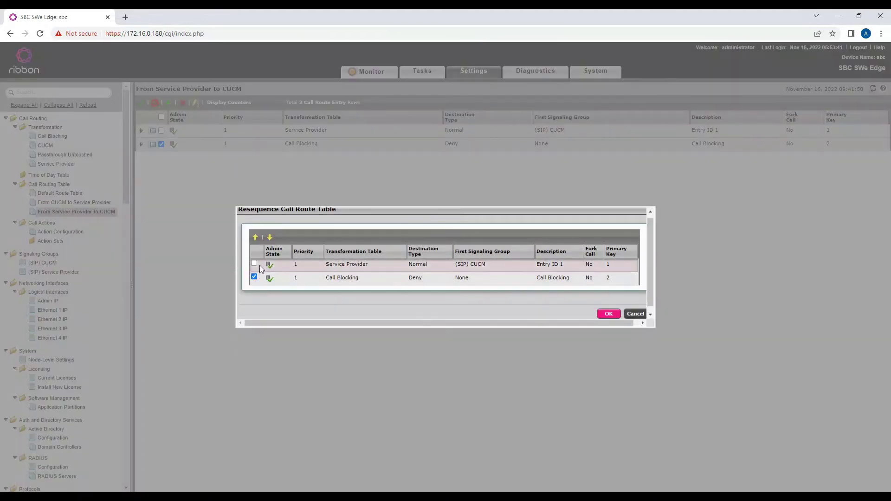
{"action": "left_click", "coordinate": [256, 238]}
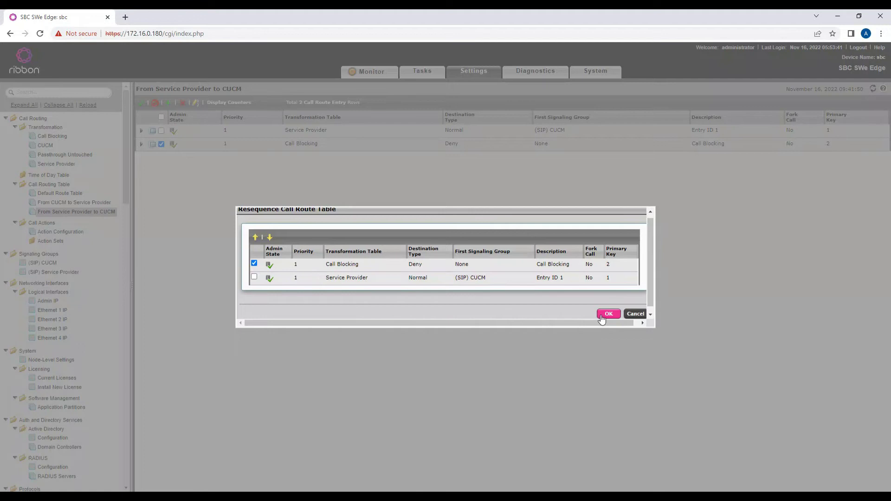
{"action": "key", "text": "Return"}
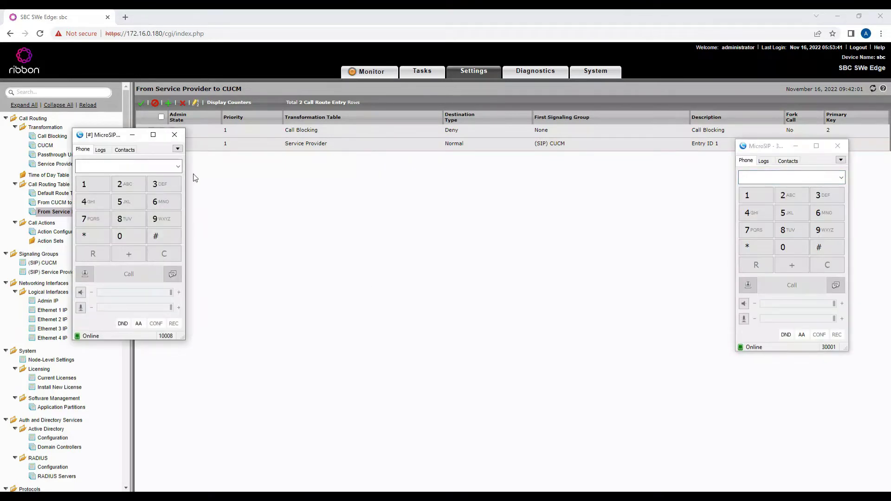
Dial 30001 from extension 10008, see it rejected as Not Found, and return to the SBC.
{"action": "left_click", "coordinate": [108, 167]}
{"action": "type", "text": "30001"}
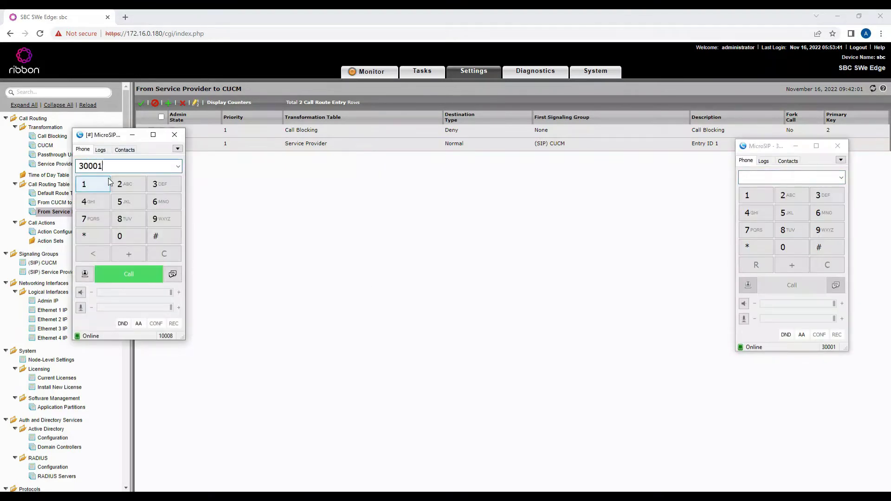
{"action": "key", "text": "Return"}
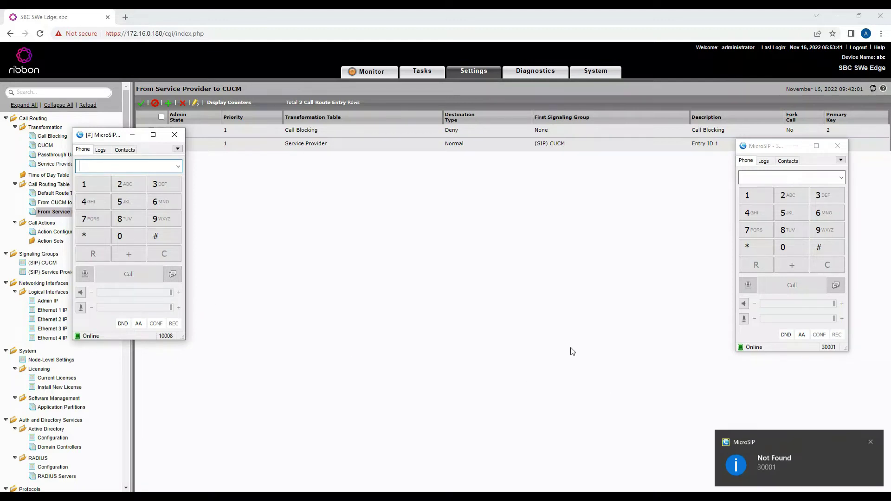
{"action": "left_click", "coordinate": [561, 330]}
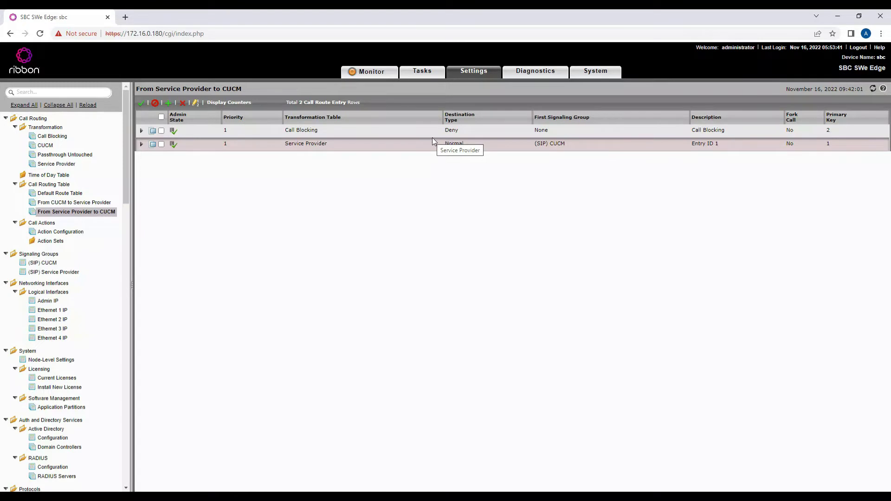
Start a Diagnostics packet capture on Ethernet 1 IP filtered to port 5060.
{"action": "left_click", "coordinate": [529, 77]}
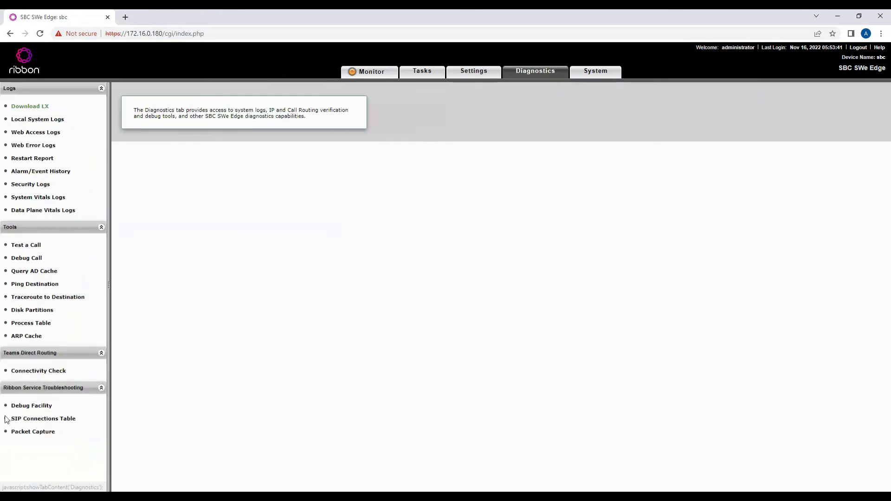
{"action": "left_click", "coordinate": [27, 436]}
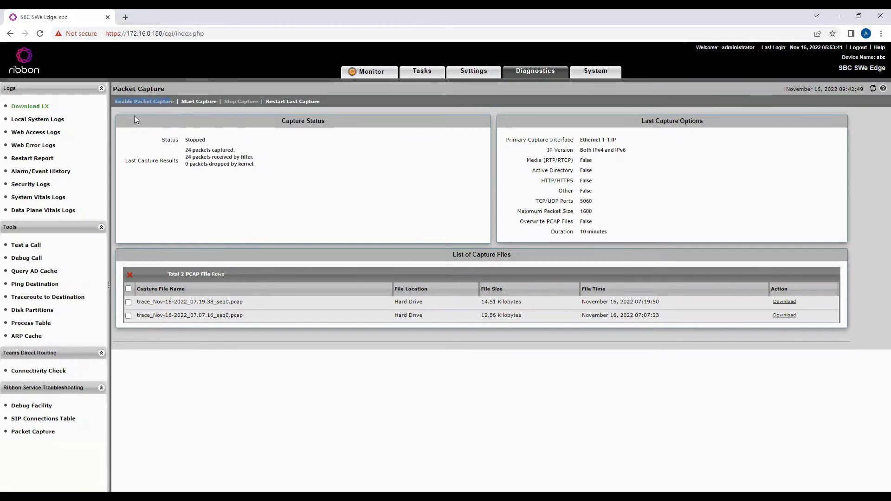
{"action": "left_click", "coordinate": [194, 102]}
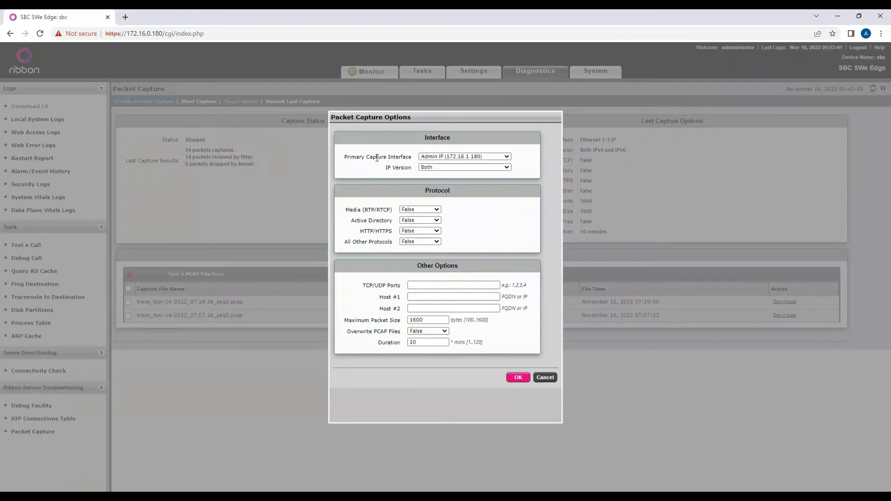
{"action": "left_click", "coordinate": [446, 159]}
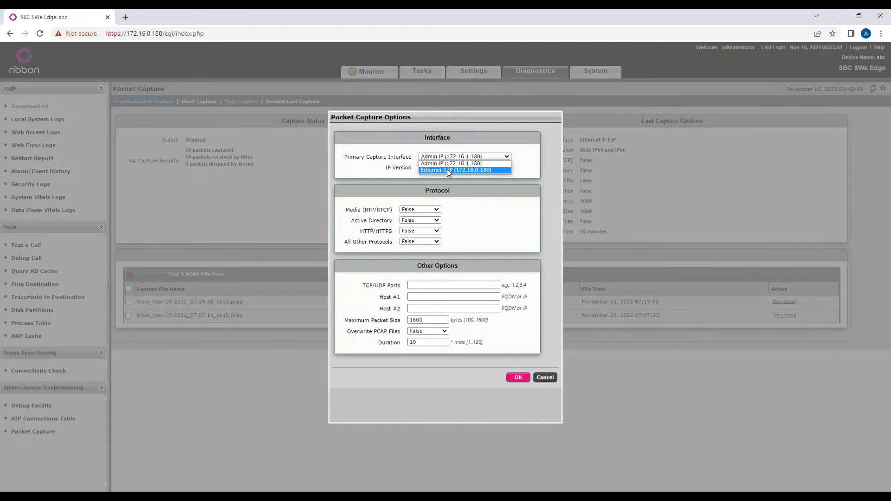
{"action": "left_click", "coordinate": [447, 169]}
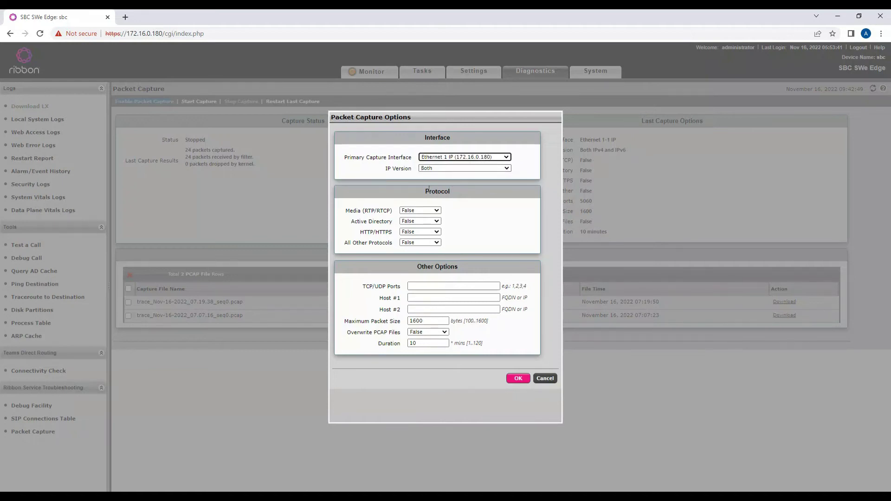
{"action": "left_click", "coordinate": [423, 285]}
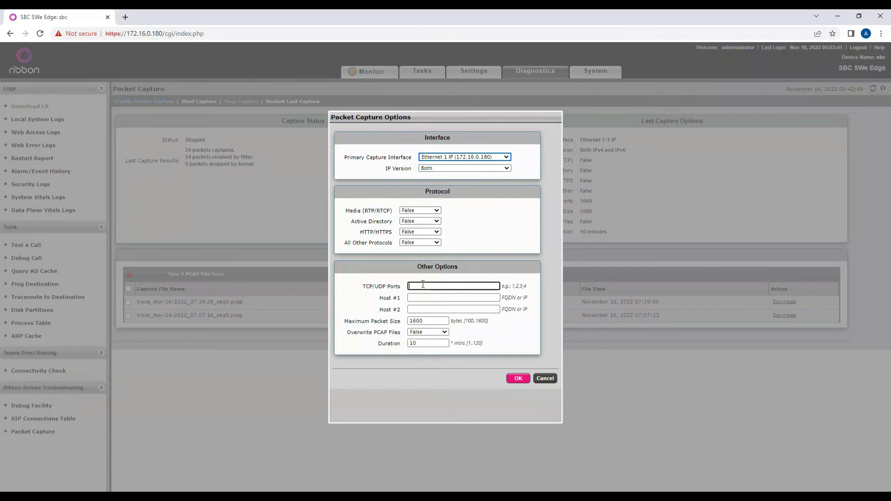
{"action": "type", "text": "5060"}
{"action": "left_click", "coordinate": [513, 379]}
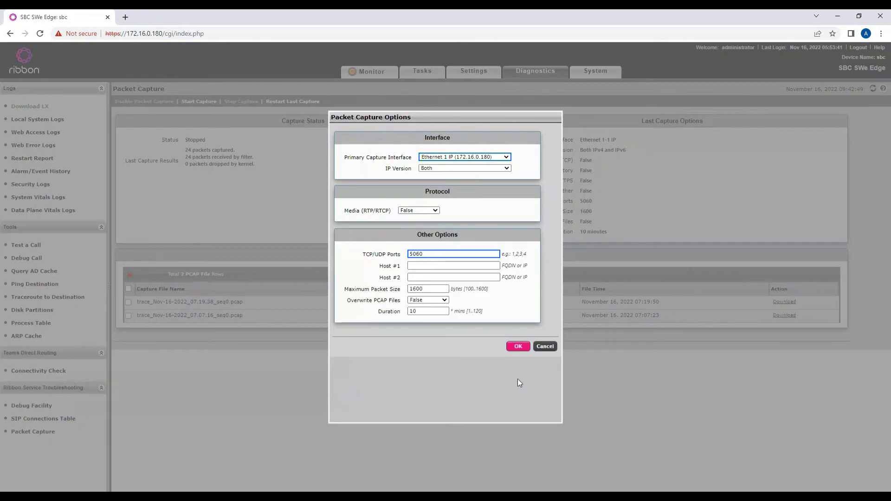
{"action": "left_click", "coordinate": [513, 348]}
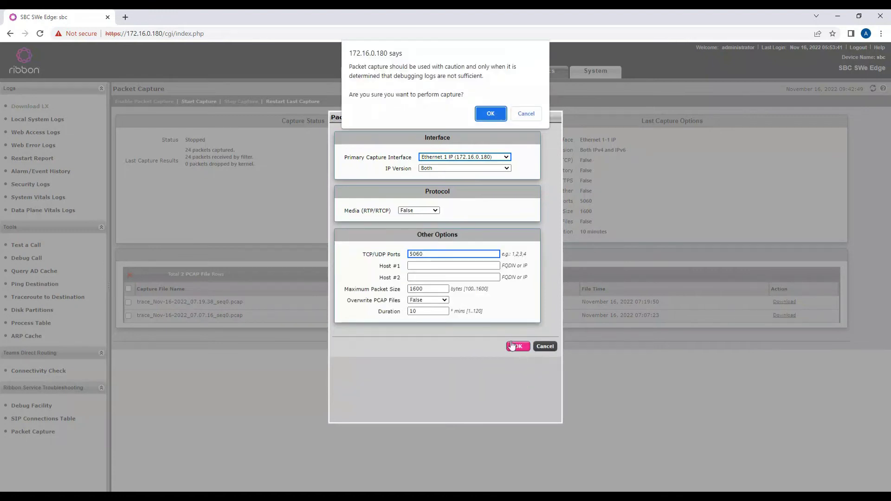
{"action": "left_click", "coordinate": [488, 119]}
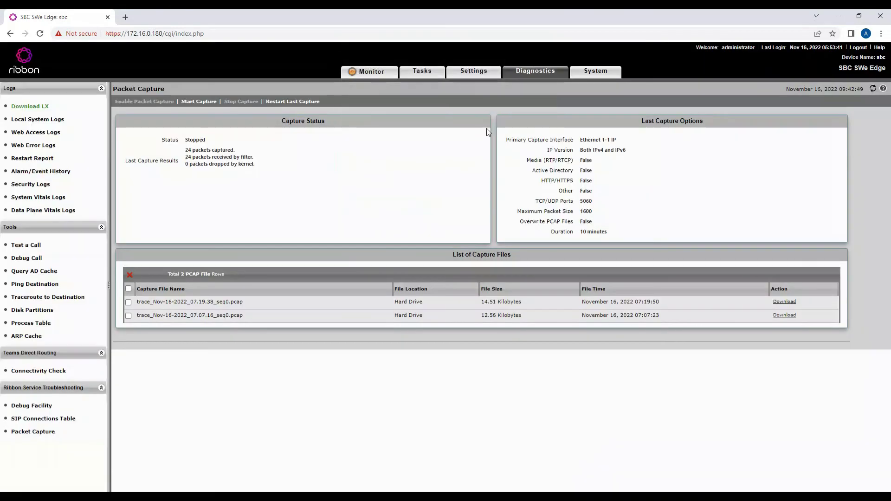
{"action": "left_click", "coordinate": [199, 102]}
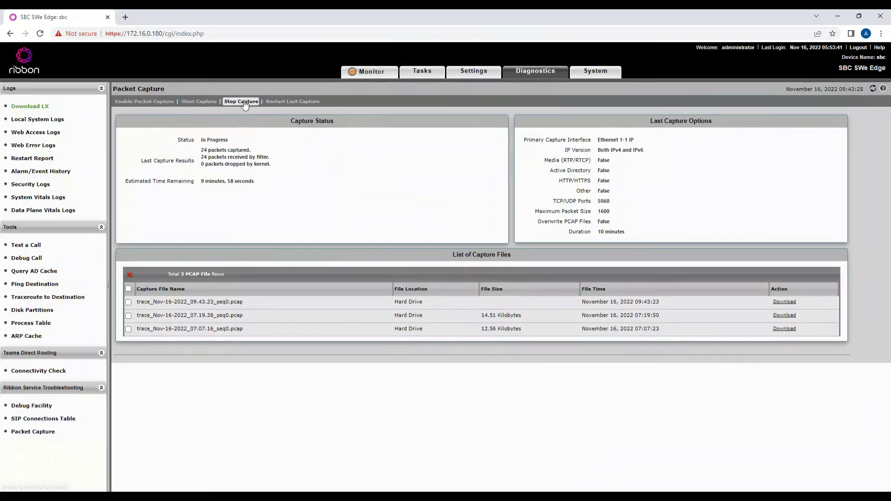
Redial 30001 from extension 10008's call log during the capture, then return to the capture page.
{"action": "left_click", "coordinate": [398, 493]}
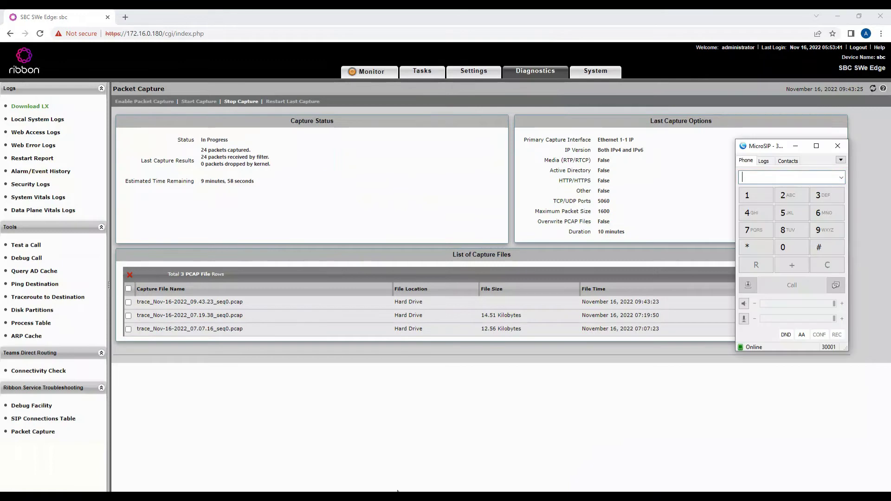
{"action": "left_click", "coordinate": [100, 150]}
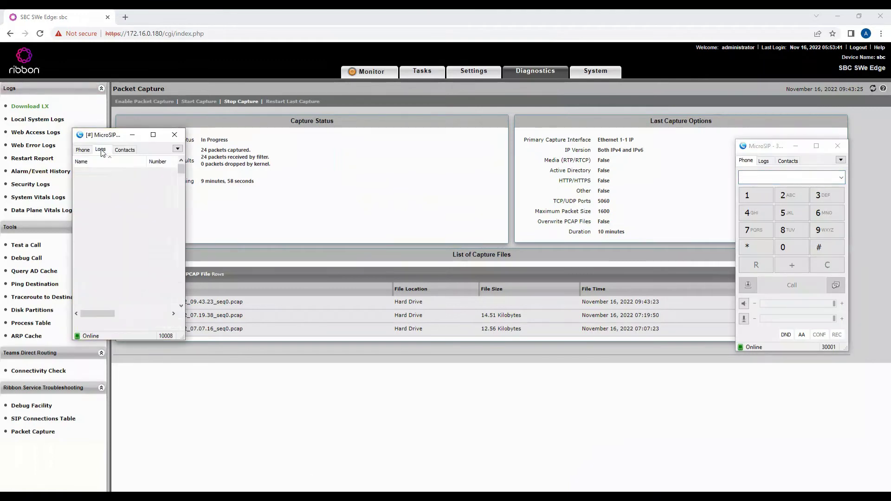
{"action": "double_click", "coordinate": [100, 172]}
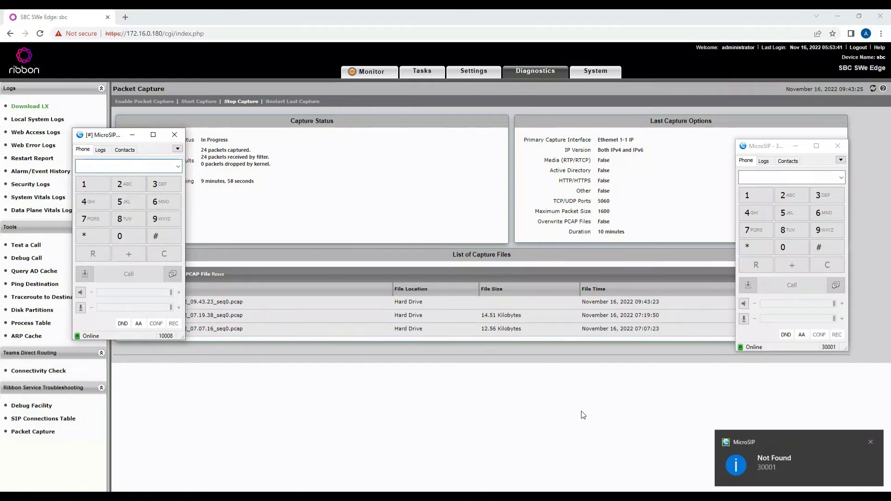
{"action": "left_click", "coordinate": [246, 125]}
Stop the capture and open its 8.36 KB trace file in Wireshark.
{"action": "left_click", "coordinate": [241, 102]}
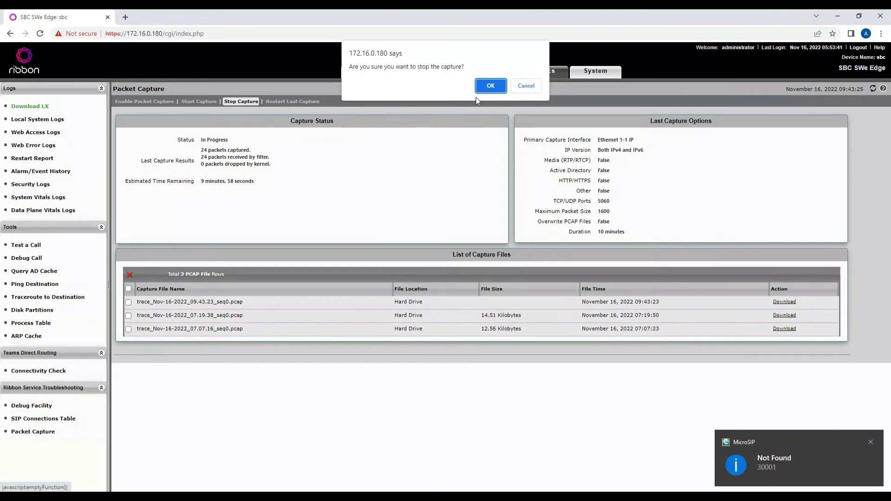
{"action": "left_click", "coordinate": [484, 88]}
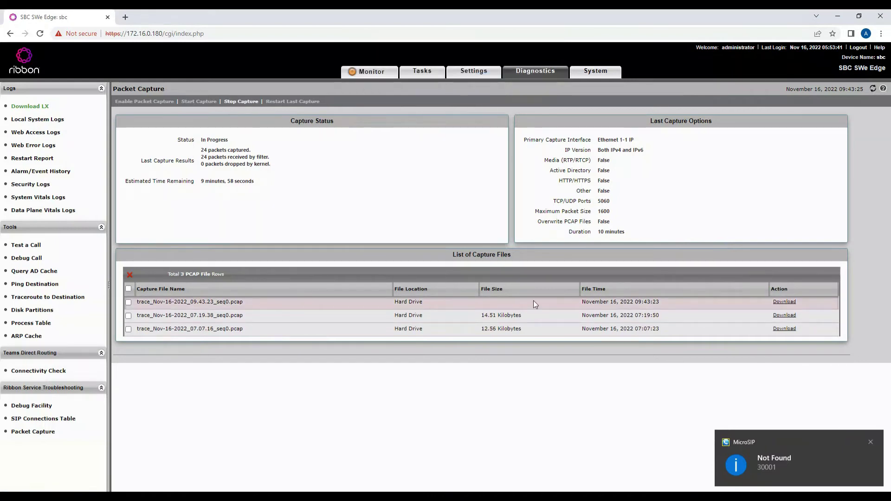
{"action": "left_click", "coordinate": [792, 304]}
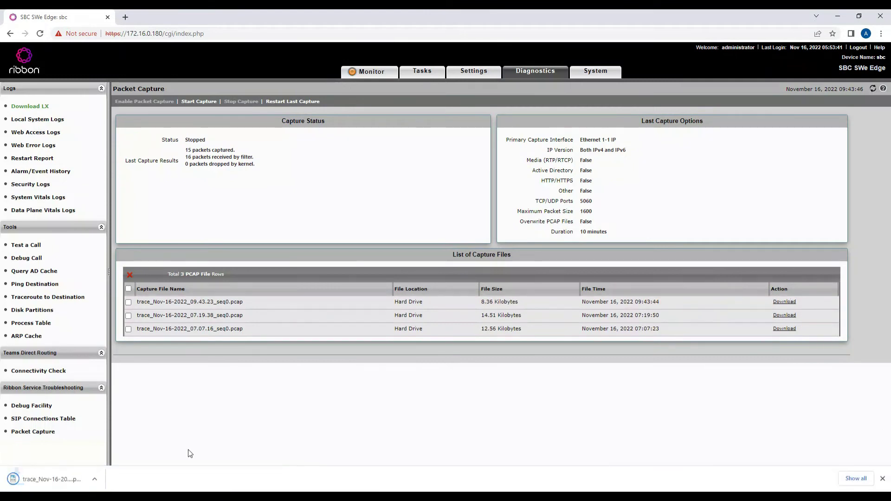
{"action": "left_click", "coordinate": [75, 476]}
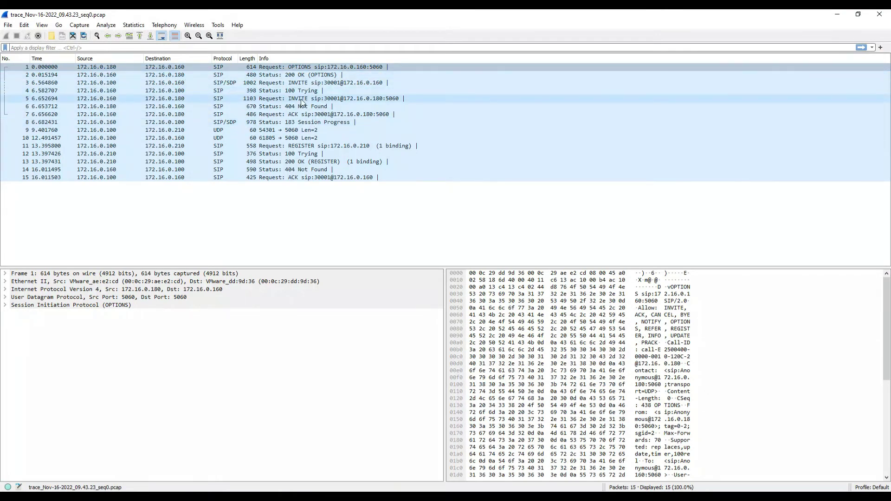
Filter the Wireshark trace to the first rejected 10008-to-30001 call, showing its 404 Not Found.
{"action": "left_click", "coordinate": [164, 25]}
{"action": "left_click", "coordinate": [174, 37]}
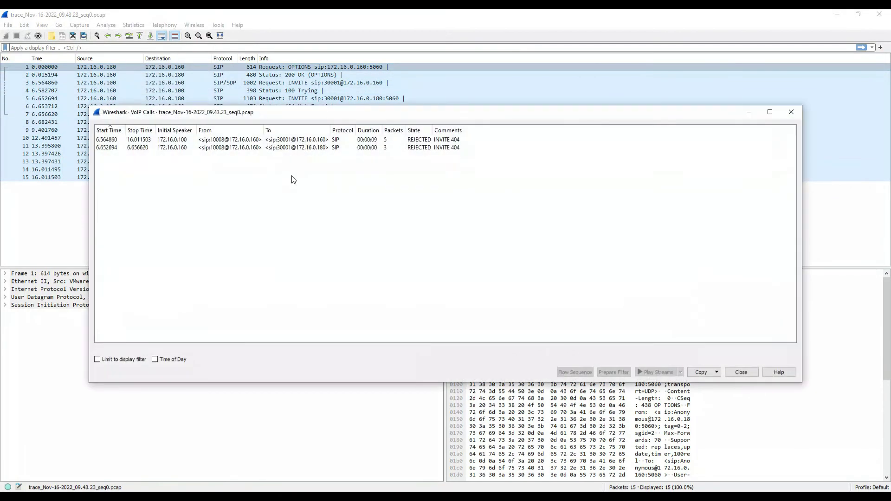
{"action": "left_click", "coordinate": [247, 140]}
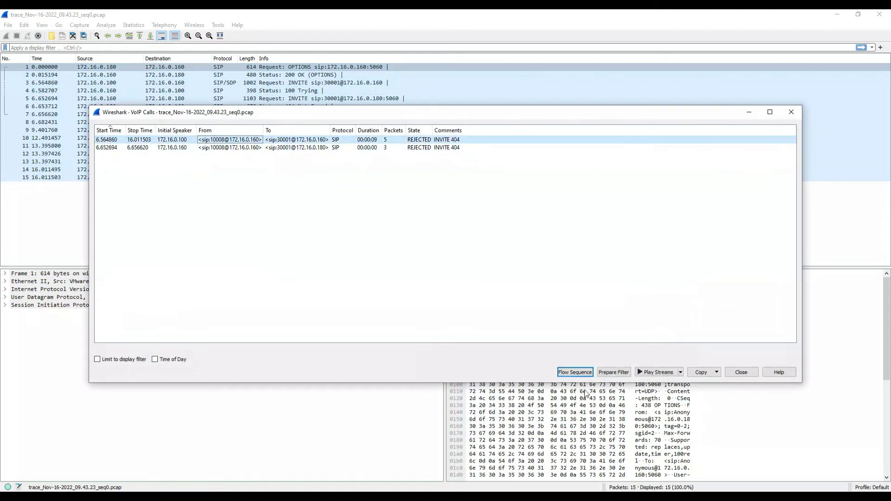
{"action": "left_click", "coordinate": [614, 372]}
{"action": "left_click_drag", "start_coordinate": [364, 120], "coordinate": [371, 169]}
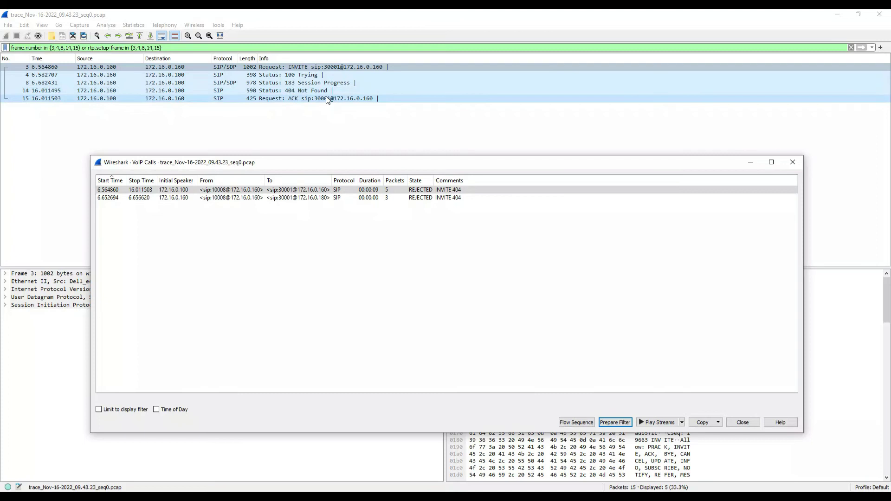
{"action": "left_click", "coordinate": [798, 167]}
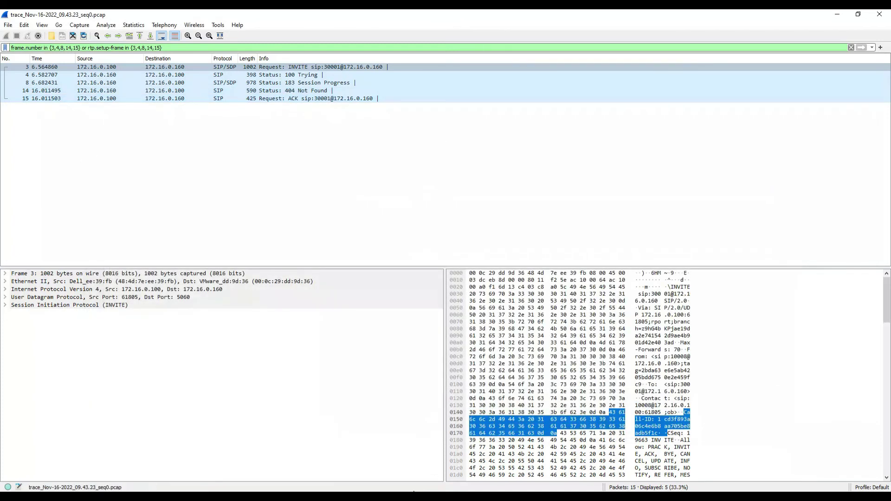
{"action": "key", "text": "alt+Tab"}
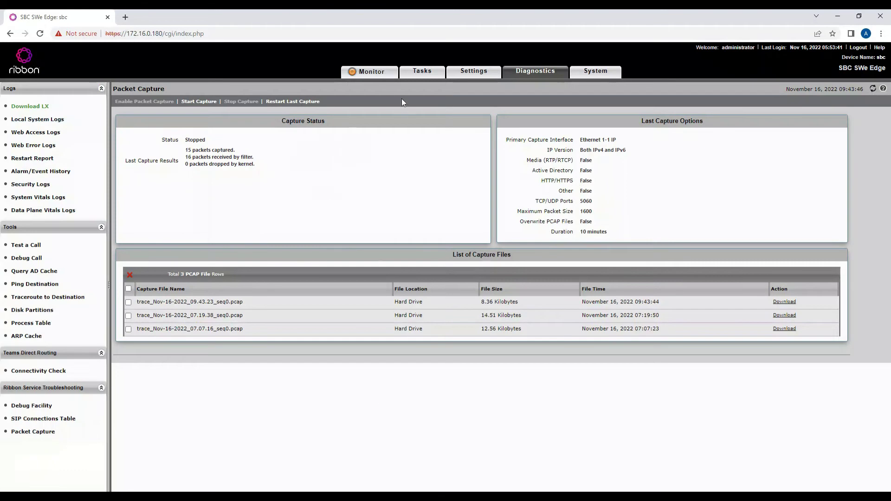
Change the Call Blocking route's Deny Q.850 Cause Code to 17: User Busy and apply it.
{"action": "left_click", "coordinate": [466, 79]}
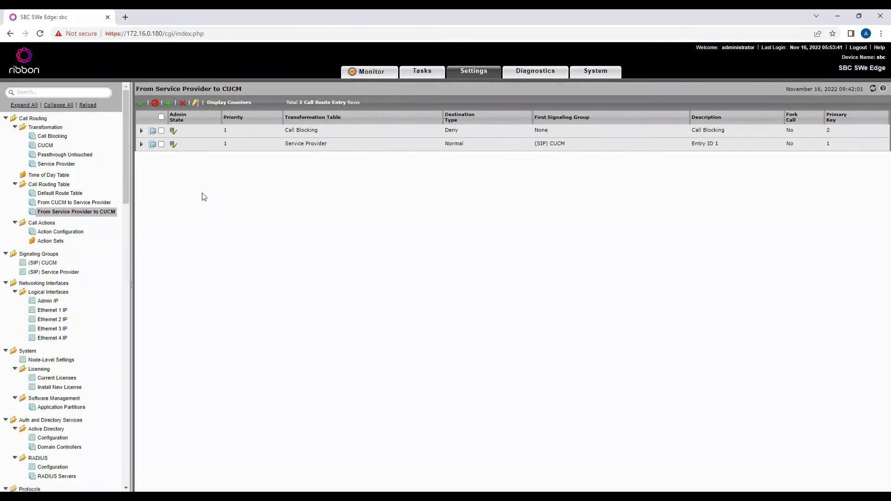
{"action": "left_click", "coordinate": [141, 132]}
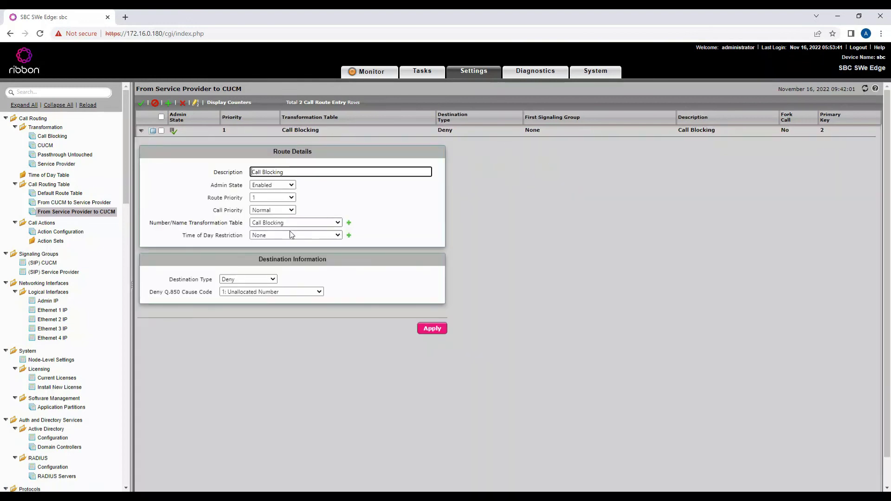
{"action": "left_click", "coordinate": [245, 292]}
{"action": "scroll", "coordinate": [278, 347], "scroll_direction": "down", "scroll_amount": 4}
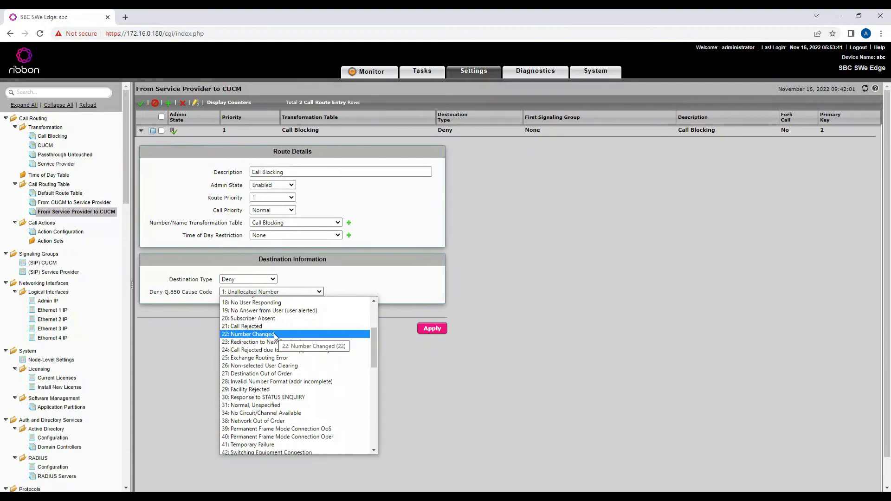
{"action": "scroll", "coordinate": [274, 333], "scroll_direction": "up", "scroll_amount": 6}
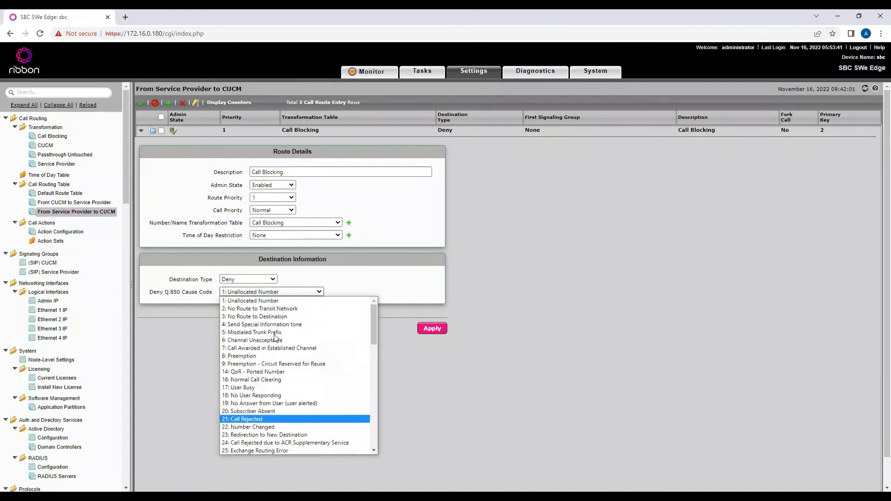
{"action": "left_click", "coordinate": [272, 389]}
{"action": "left_click", "coordinate": [430, 330]}
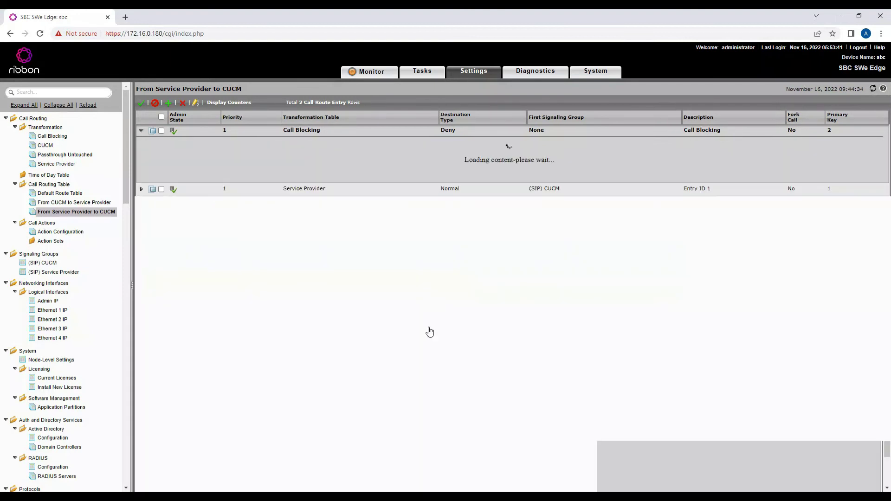
{"action": "left_click", "coordinate": [838, 16]}
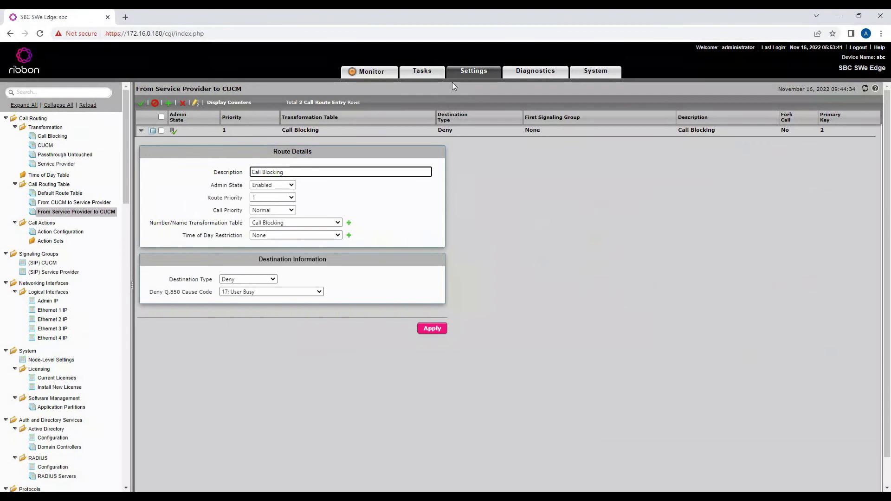
Restart the last packet capture from Diagnostics > Packet Capture, confirming both prompts.
{"action": "left_click", "coordinate": [535, 71]}
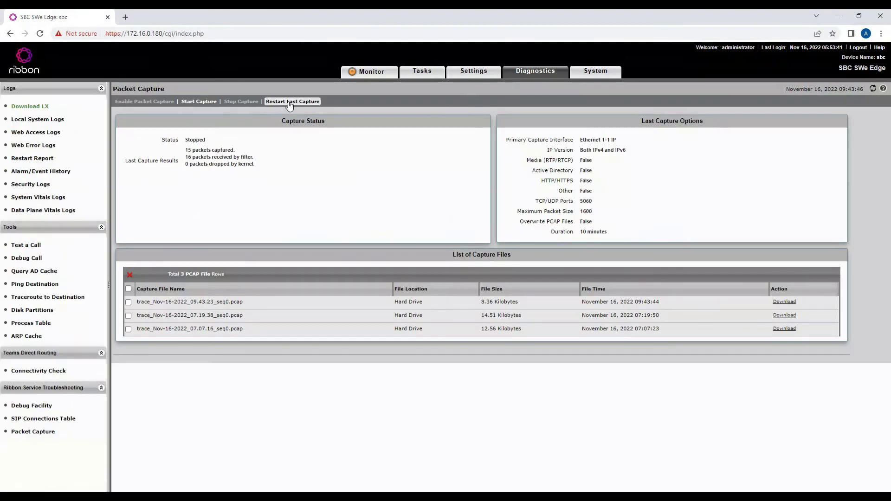
{"action": "left_click", "coordinate": [285, 103]}
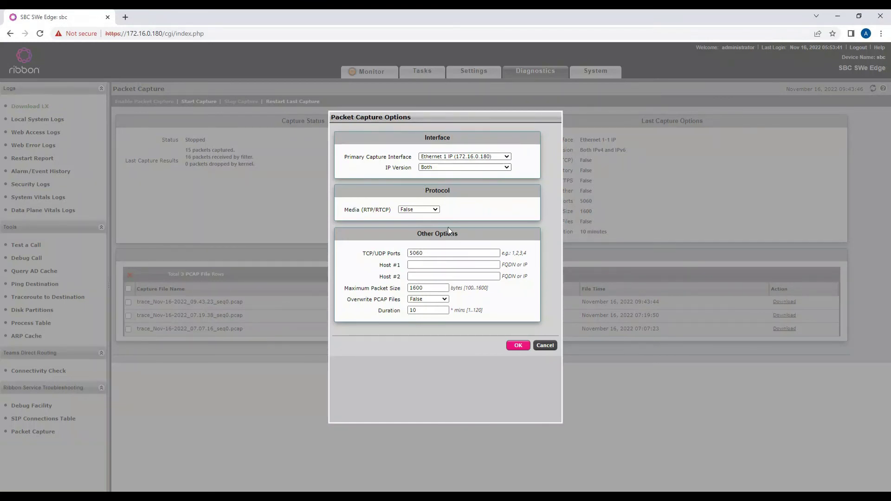
{"action": "left_click", "coordinate": [516, 346]}
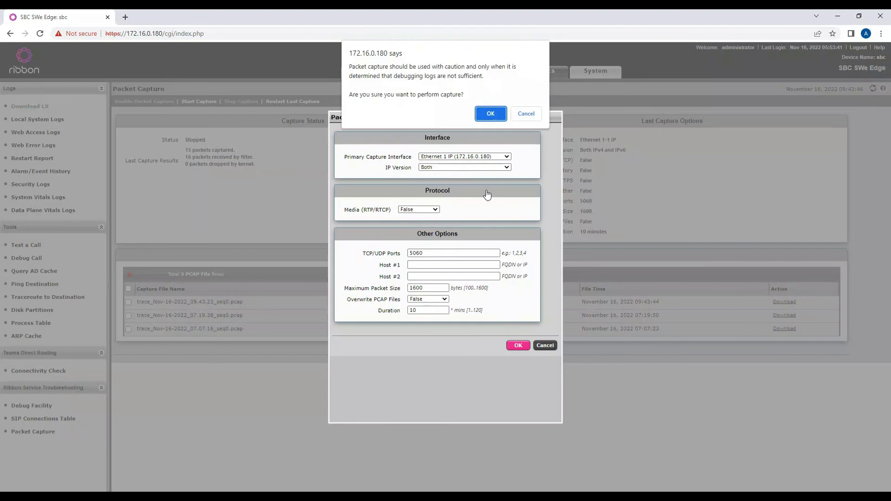
{"action": "left_click", "coordinate": [487, 114]}
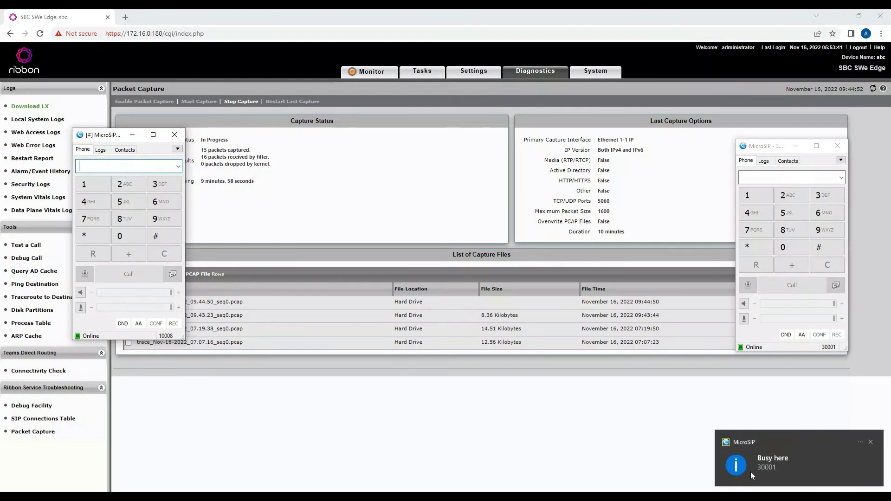
Stop the running capture and download the newest pcap trace file.
{"action": "left_click", "coordinate": [390, 191]}
{"action": "left_click", "coordinate": [241, 101]}
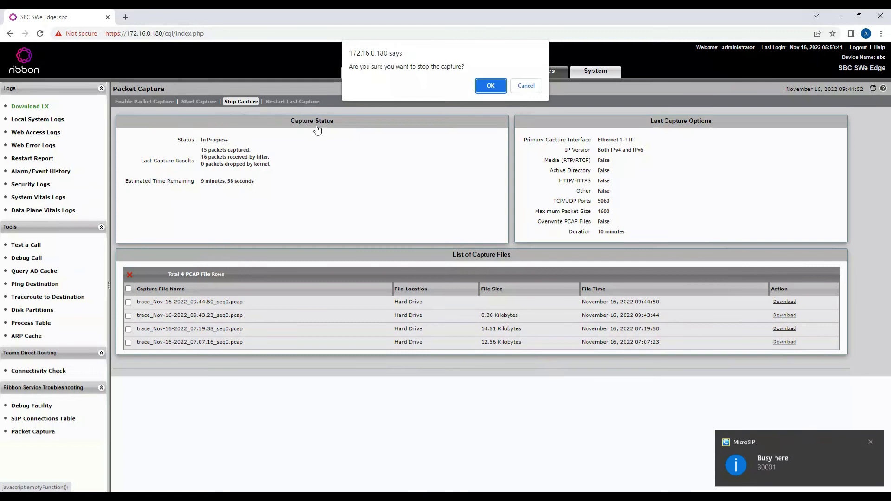
{"action": "left_click", "coordinate": [484, 90]}
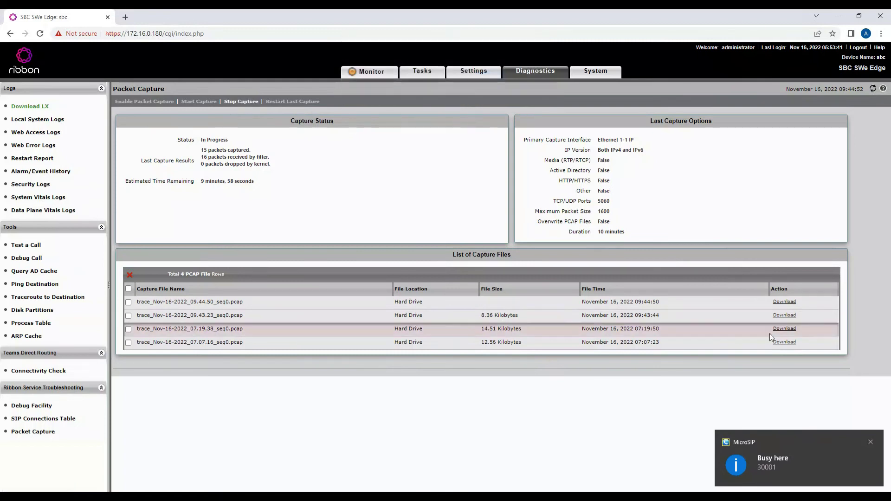
{"action": "left_click", "coordinate": [784, 303]}
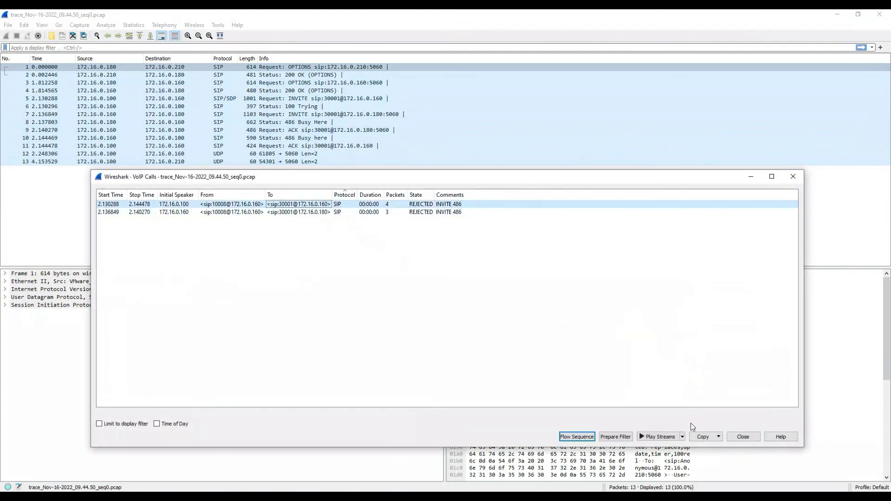
Filter to the rejected 10008 call's packets, showing 486 Busy here, then close Wireshark.
{"action": "left_click", "coordinate": [612, 437]}
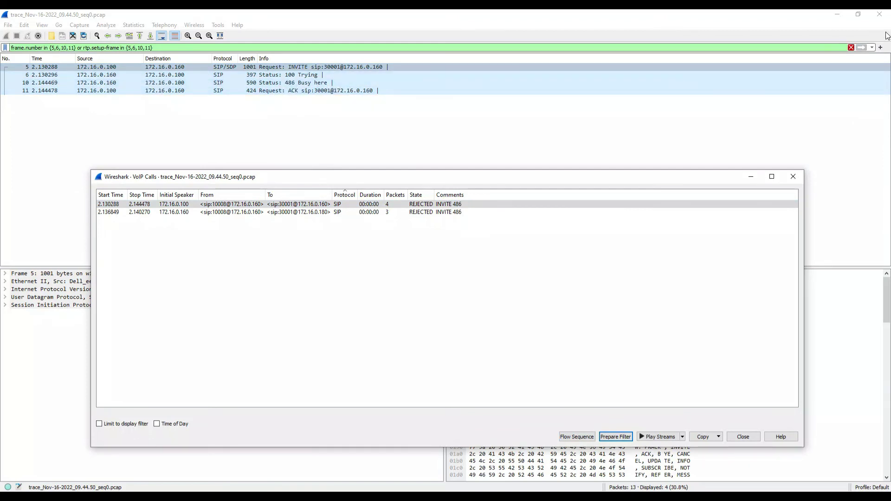
{"action": "left_click", "coordinate": [880, 14]}
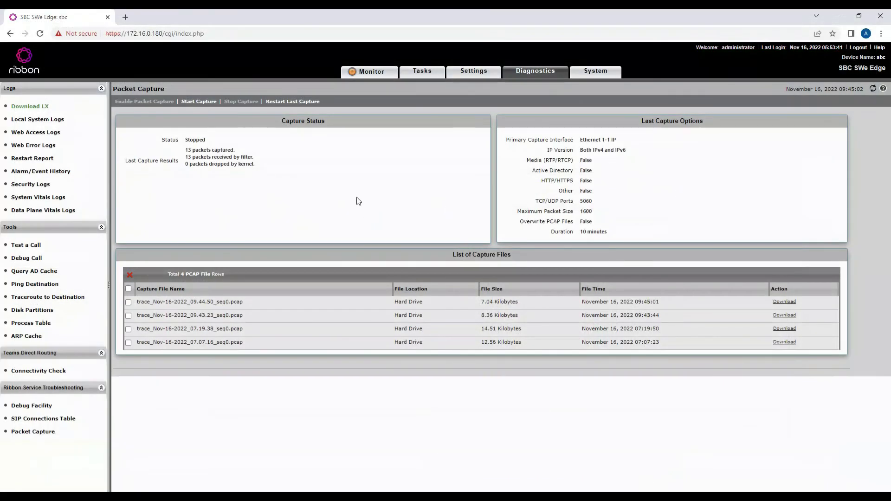
Check the Call Blocking route's deny cause code list, leaving it at 17: User Busy.
{"action": "left_click", "coordinate": [454, 77]}
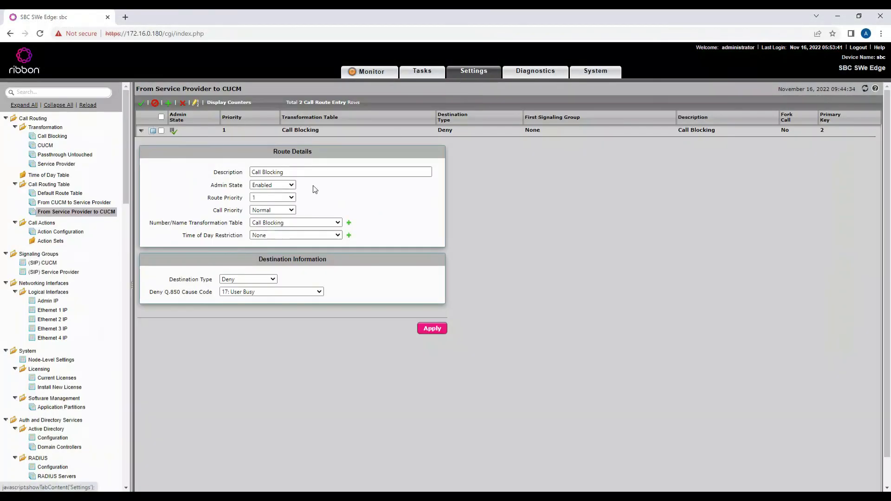
{"action": "left_click", "coordinate": [273, 293]}
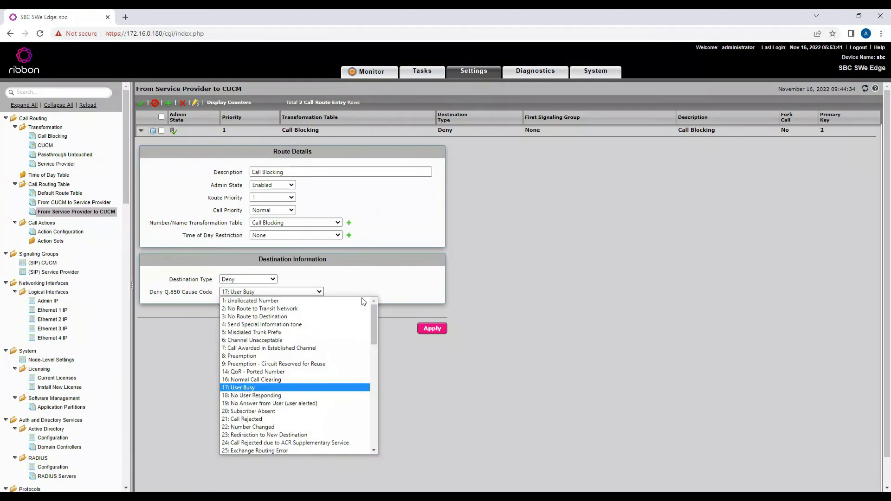
{"action": "left_click", "coordinate": [493, 288]}
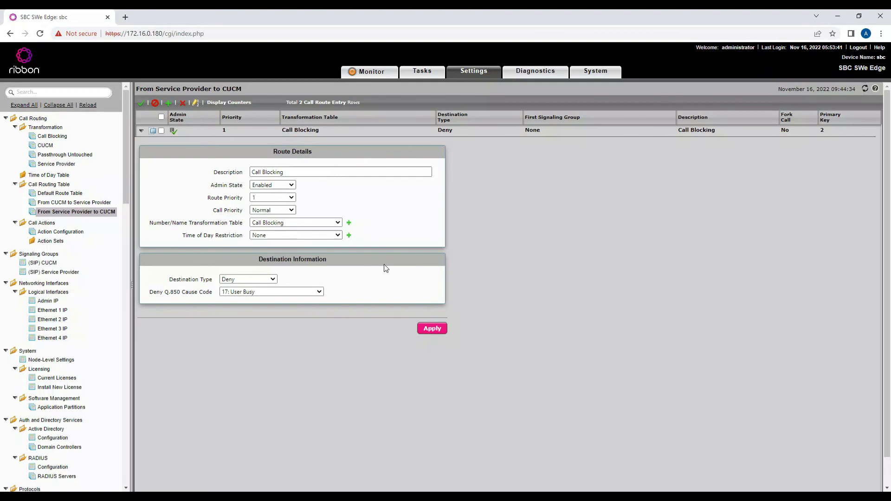
Switch the MicroSIP calling account to extension 10007.
{"action": "key", "text": "alt+Tab"}
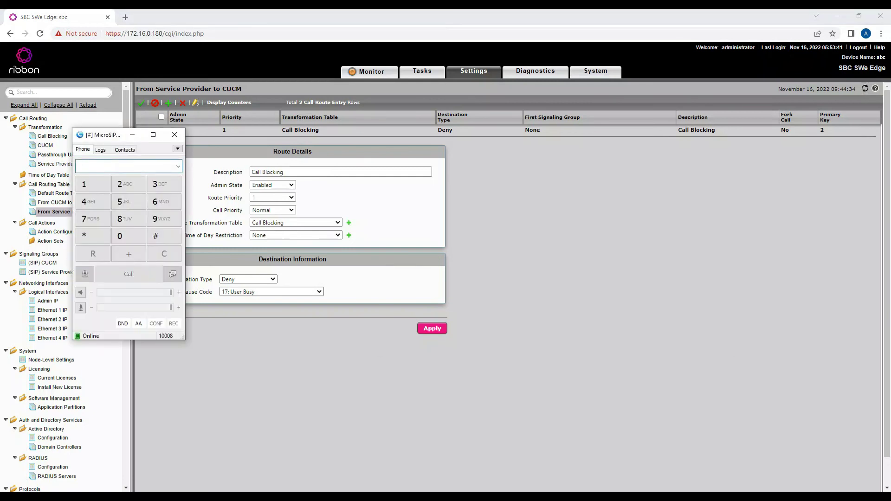
{"action": "key", "text": "alt+Tab"}
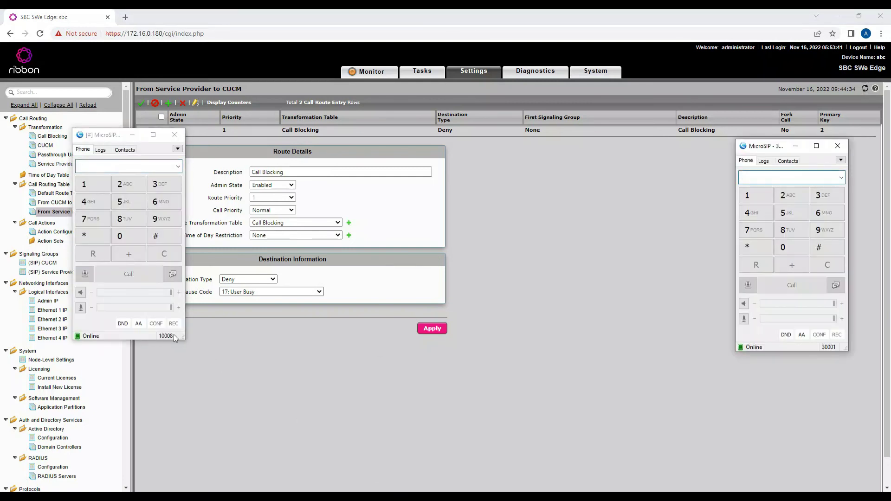
{"action": "key", "text": "alt+Tab"}
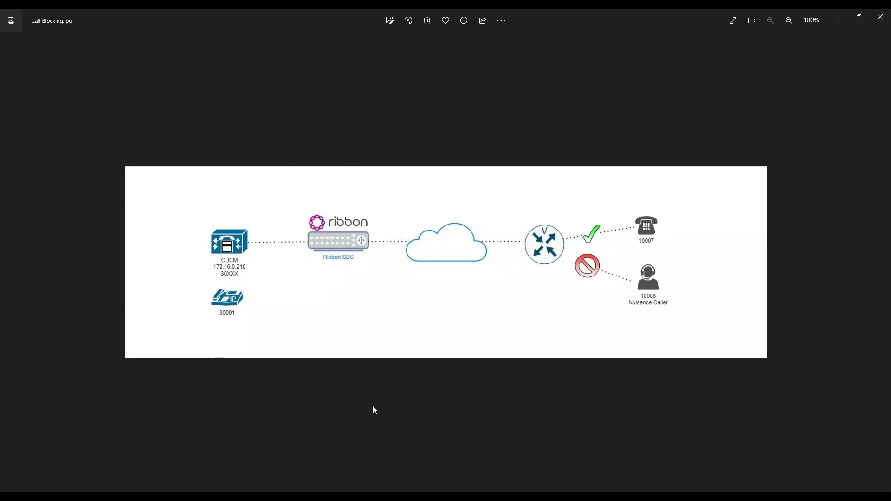
{"action": "key", "text": "alt+Tab"}
{"action": "key", "text": "alt+Tab"}
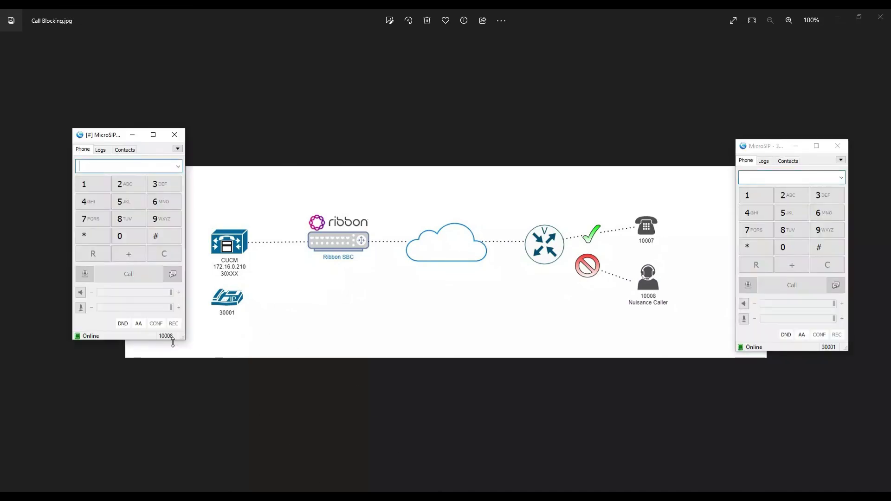
{"action": "left_click", "coordinate": [173, 338]}
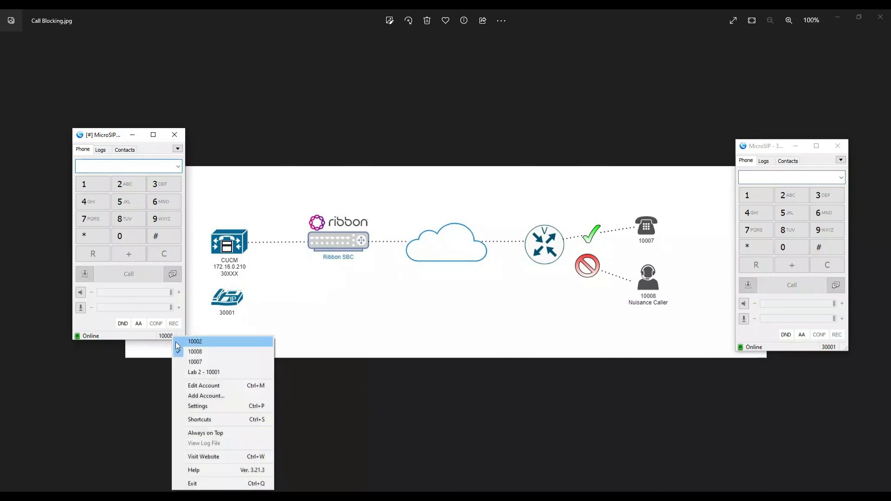
{"action": "left_click", "coordinate": [190, 363]}
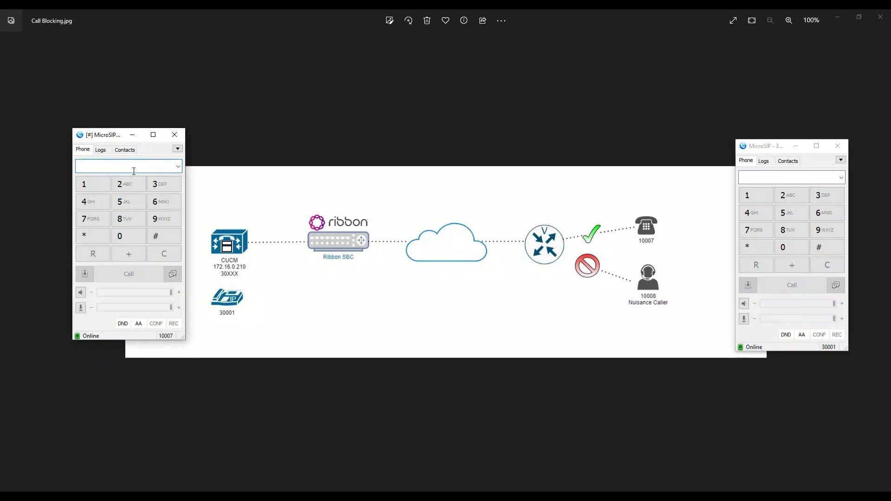
Call 30001 from 10007, answer it on the 30001 softphone, then hang up.
{"action": "type", "text": "30001"}
{"action": "key", "text": "Return"}
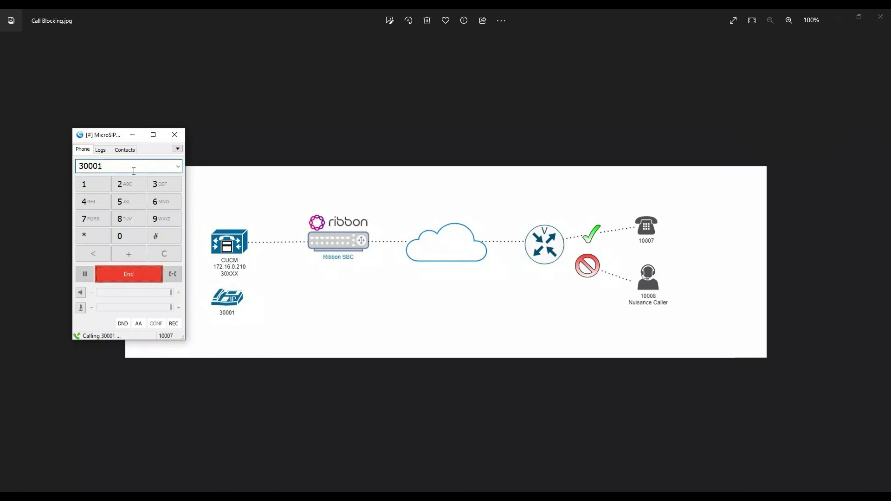
{"action": "left_click", "coordinate": [459, 306]}
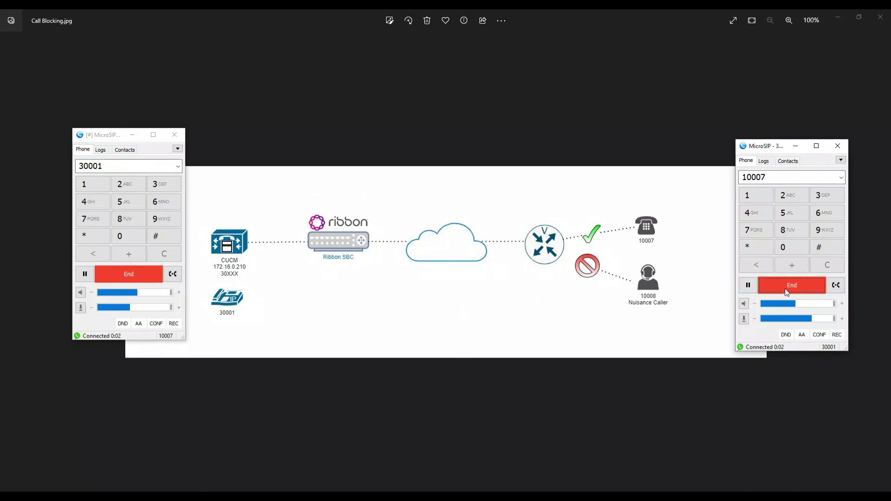
{"action": "left_click", "coordinate": [786, 289]}
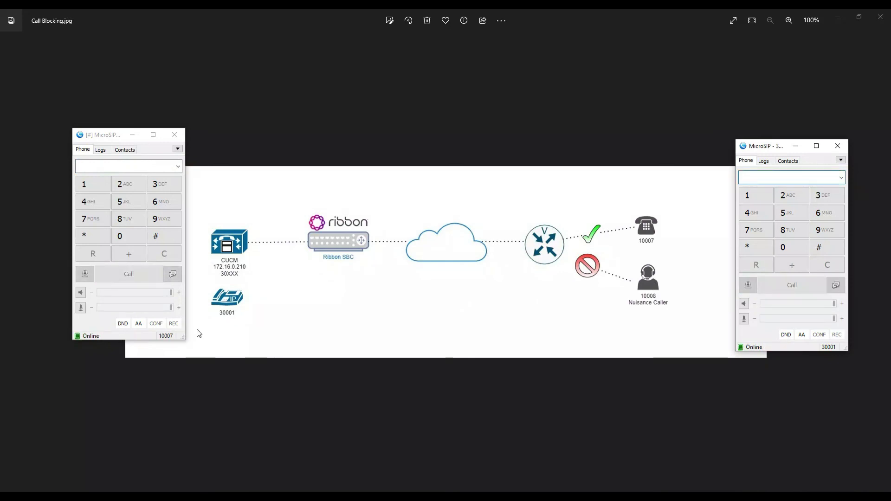
{"action": "left_click", "coordinate": [296, 315]}
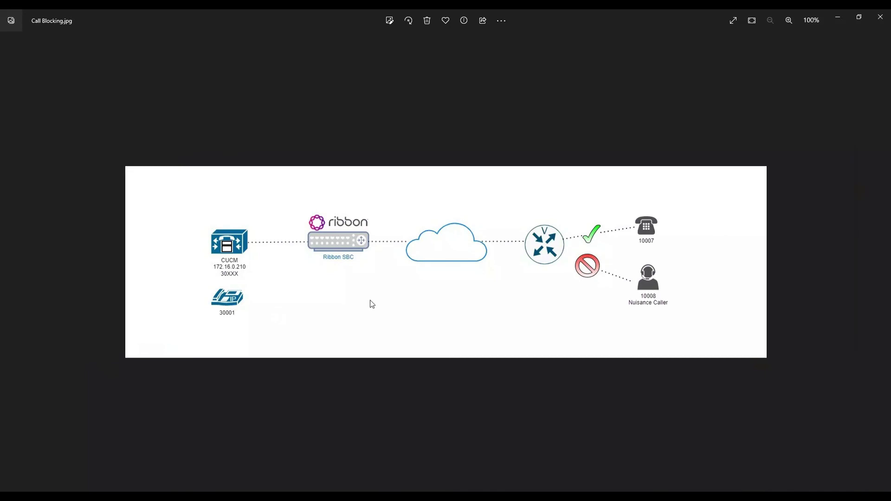